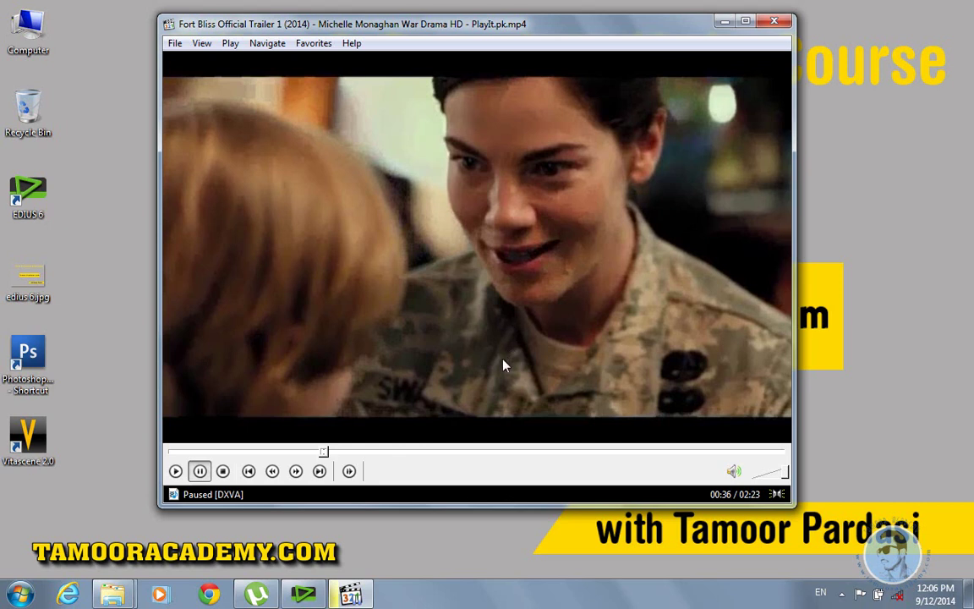
Play the Fort Bliss trailer, skipping through it to examine how its scenes change, and close the player.
{"action": "left_click", "coordinate": [502, 366]}
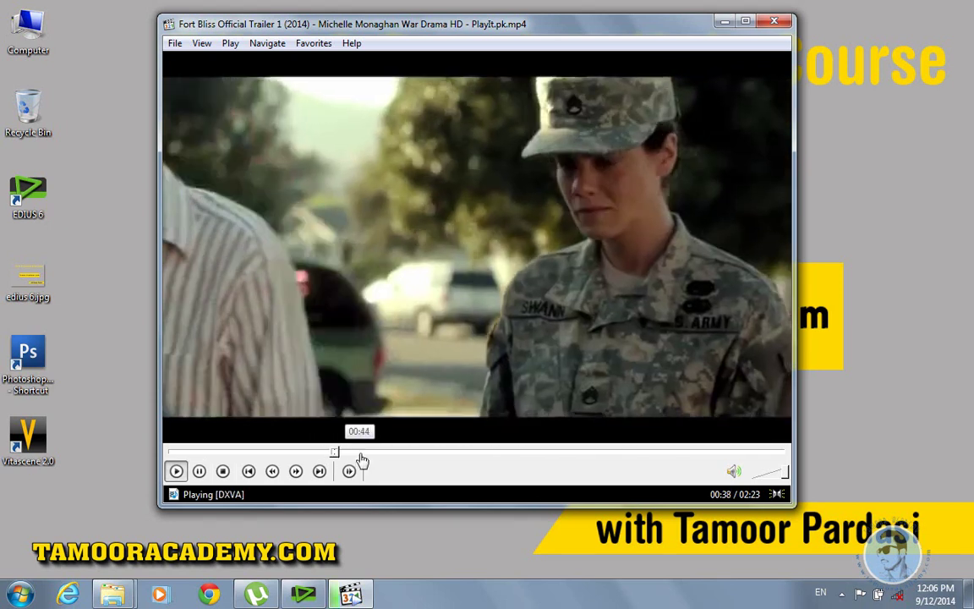
{"action": "left_click", "coordinate": [365, 455]}
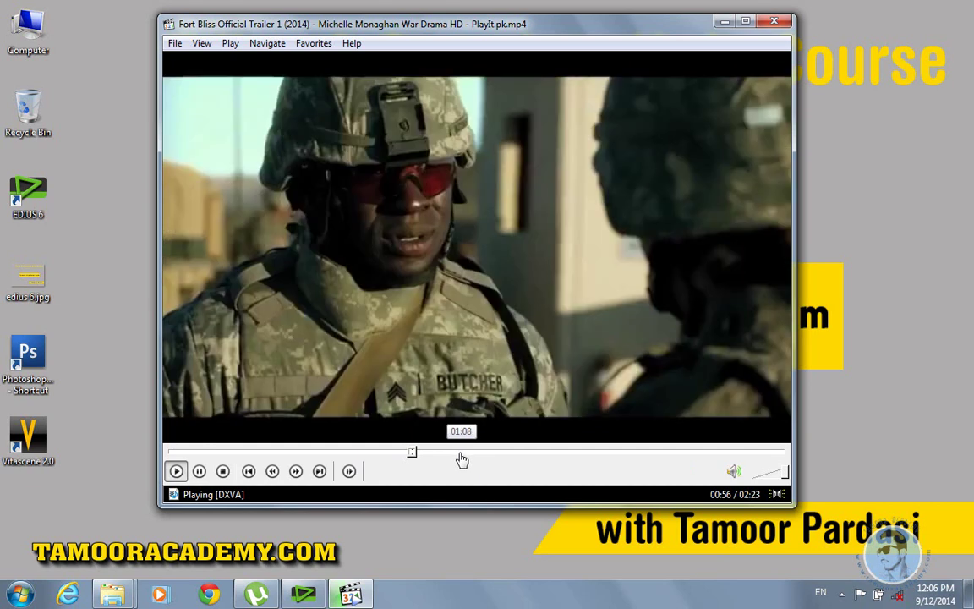
{"action": "left_click", "coordinate": [199, 471]}
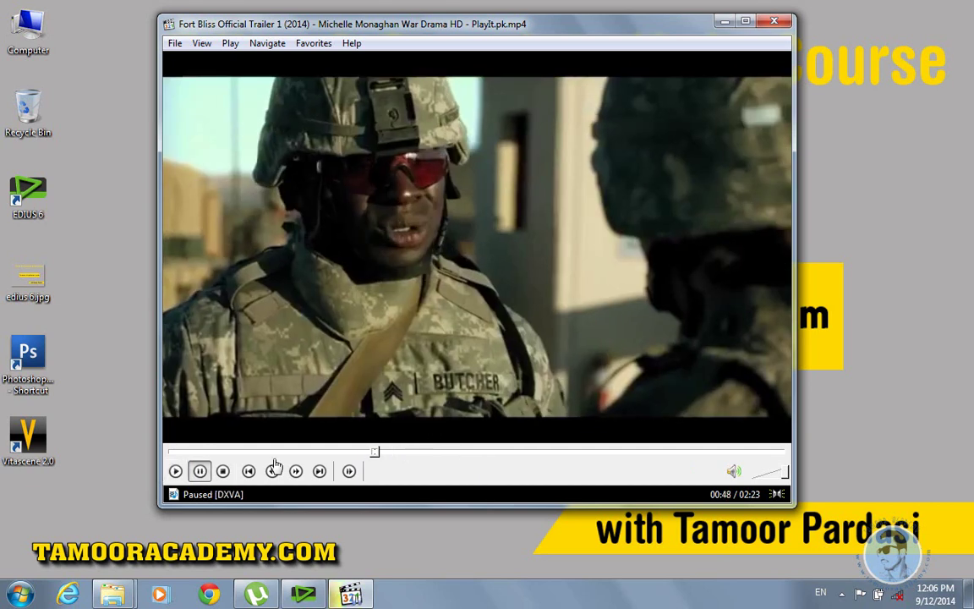
{"action": "left_click", "coordinate": [222, 471]}
{"action": "left_click", "coordinate": [177, 471]}
{"action": "left_click", "coordinate": [430, 452]}
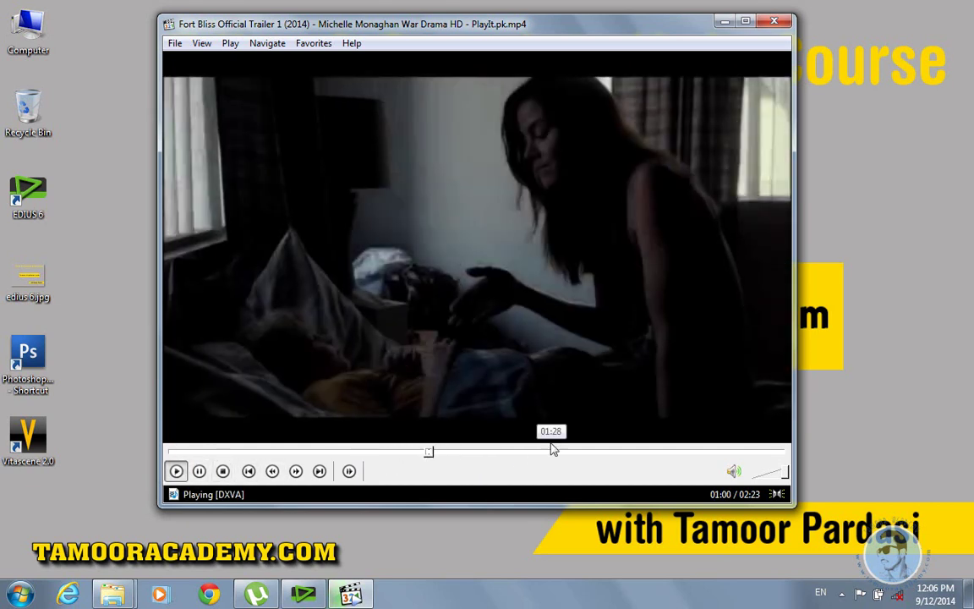
{"action": "left_click", "coordinate": [458, 453]}
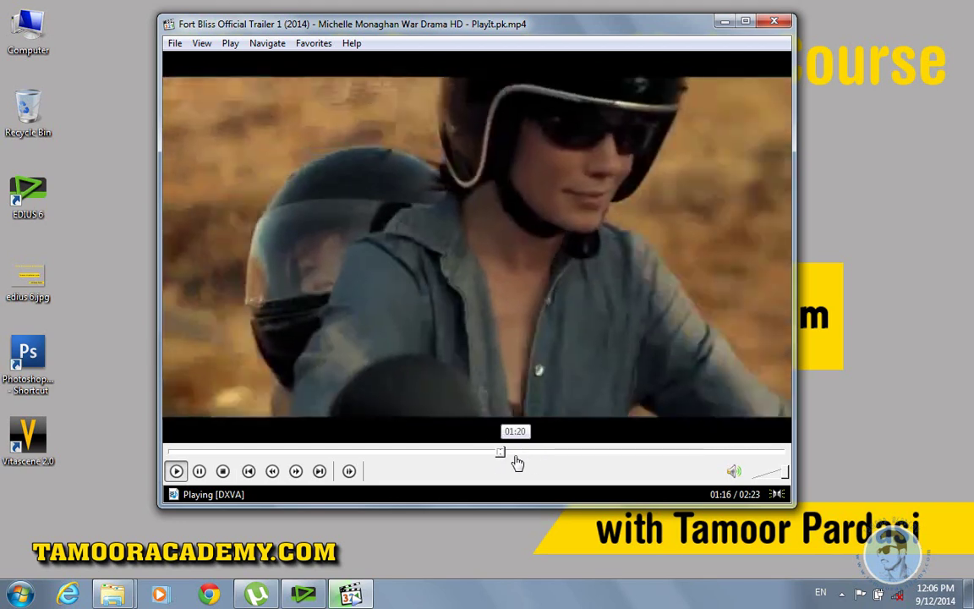
{"action": "left_click", "coordinate": [518, 454]}
{"action": "left_click", "coordinate": [544, 453]}
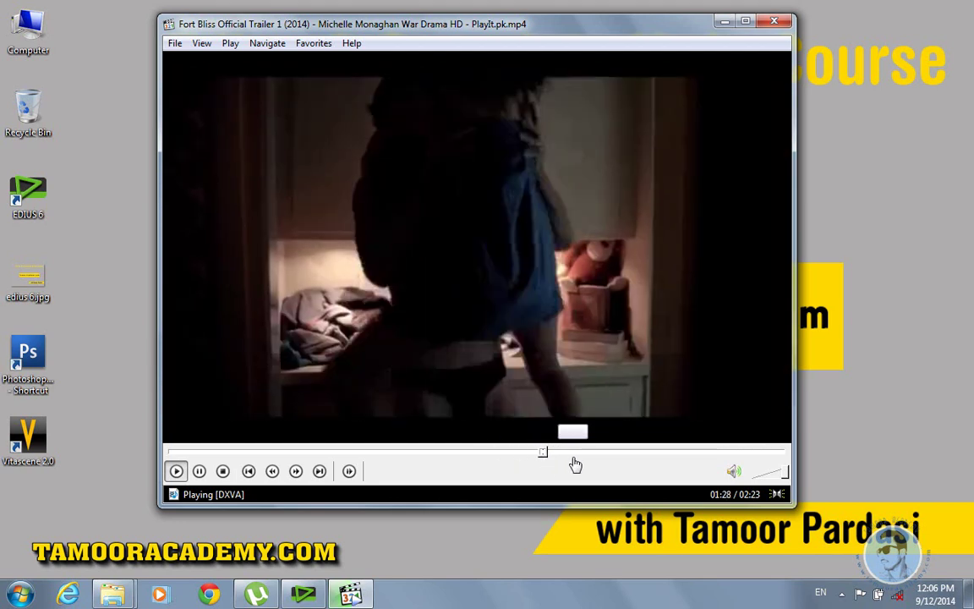
{"action": "left_click", "coordinate": [575, 463]}
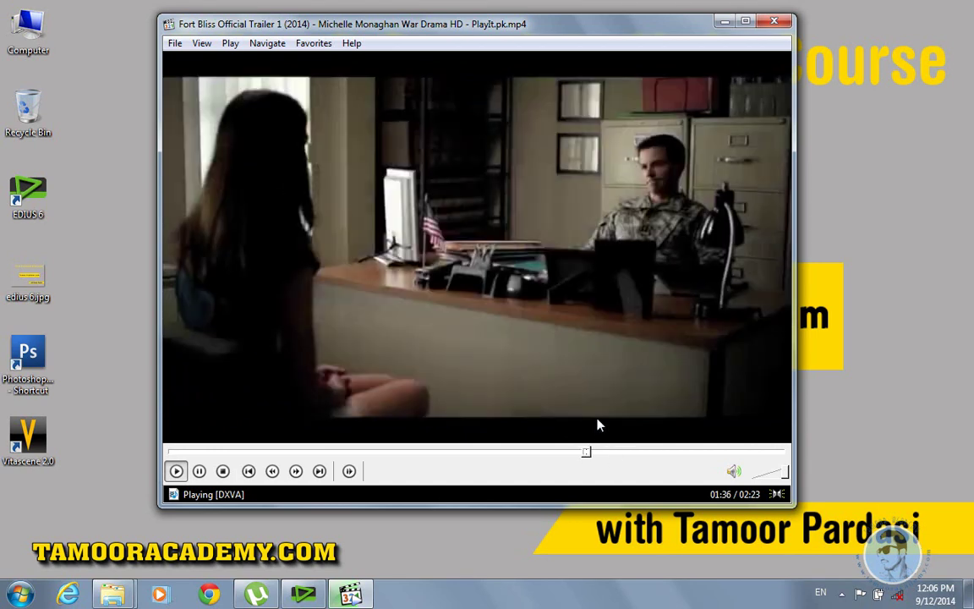
{"action": "left_click", "coordinate": [613, 457]}
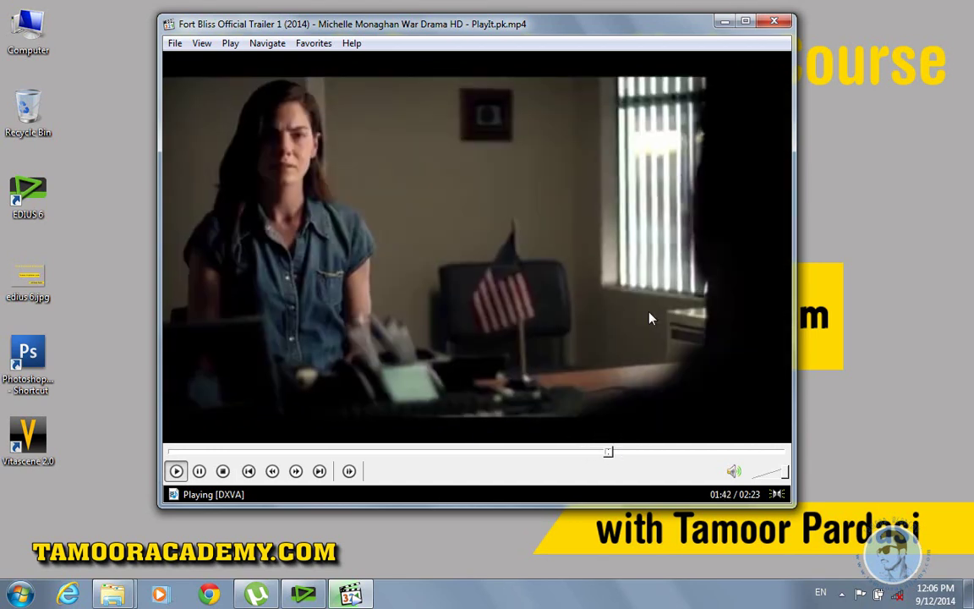
{"action": "left_click", "coordinate": [710, 242]}
{"action": "left_click", "coordinate": [773, 21]}
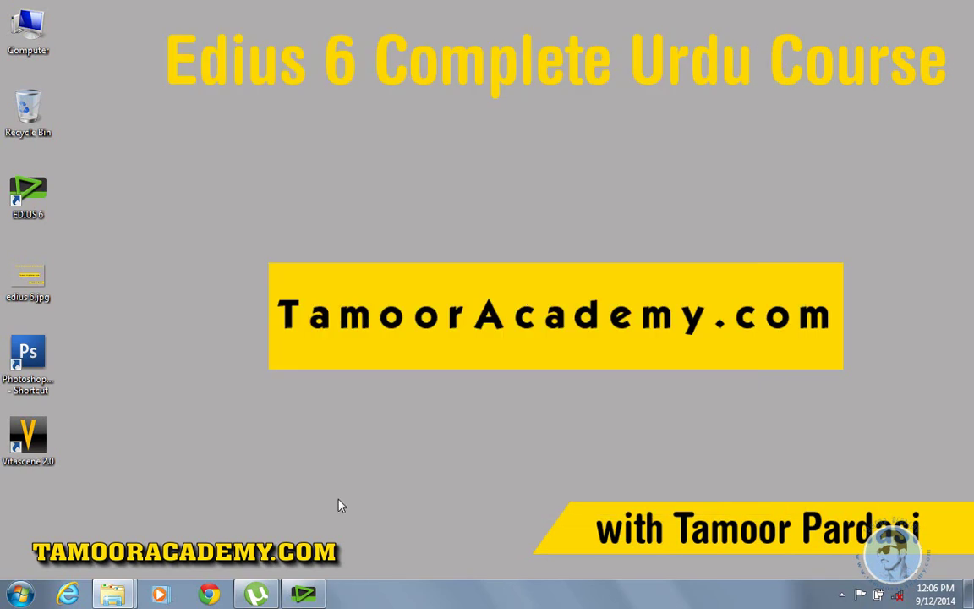
{"action": "mouse_move", "coordinate": [125, 578]}
{"action": "left_click", "coordinate": [102, 499]}
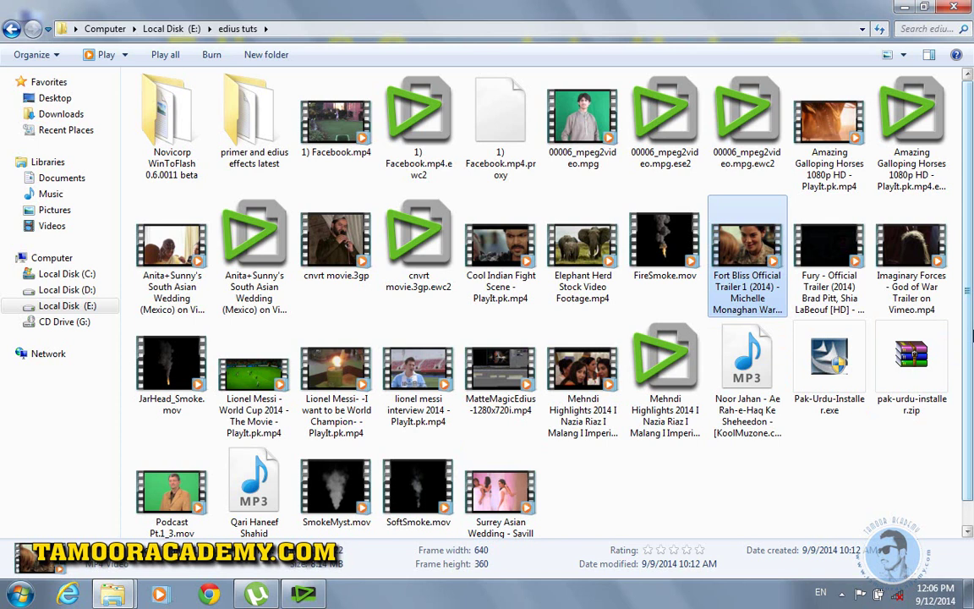
{"action": "left_click_drag", "start_coordinate": [972, 344], "coordinate": [973, 361]}
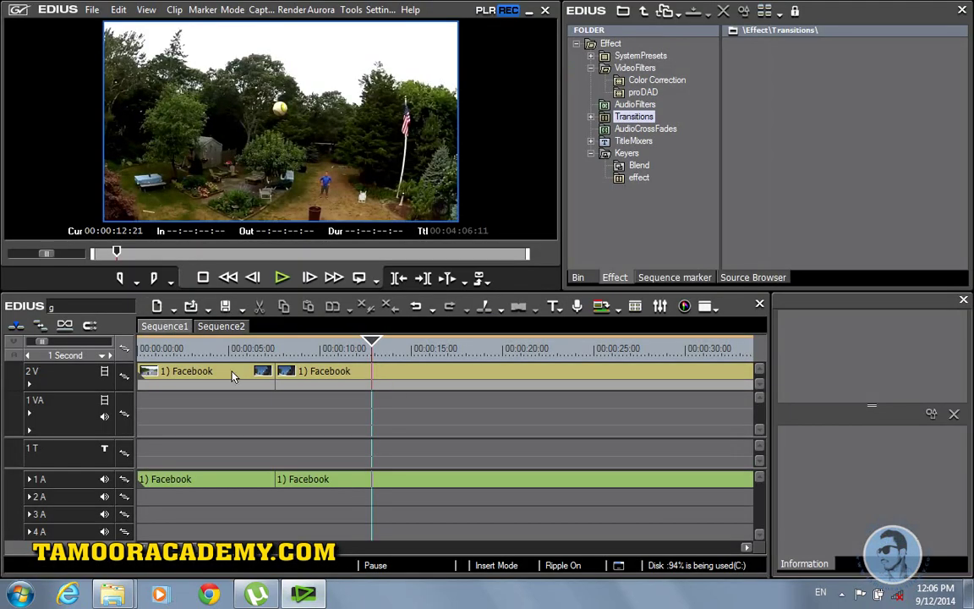
Switch to the EDIUS project and delete the first Facebook clip from the 2 V track without closing the gap.
{"action": "left_click", "coordinate": [232, 373]}
{"action": "right_click", "coordinate": [232, 377]}
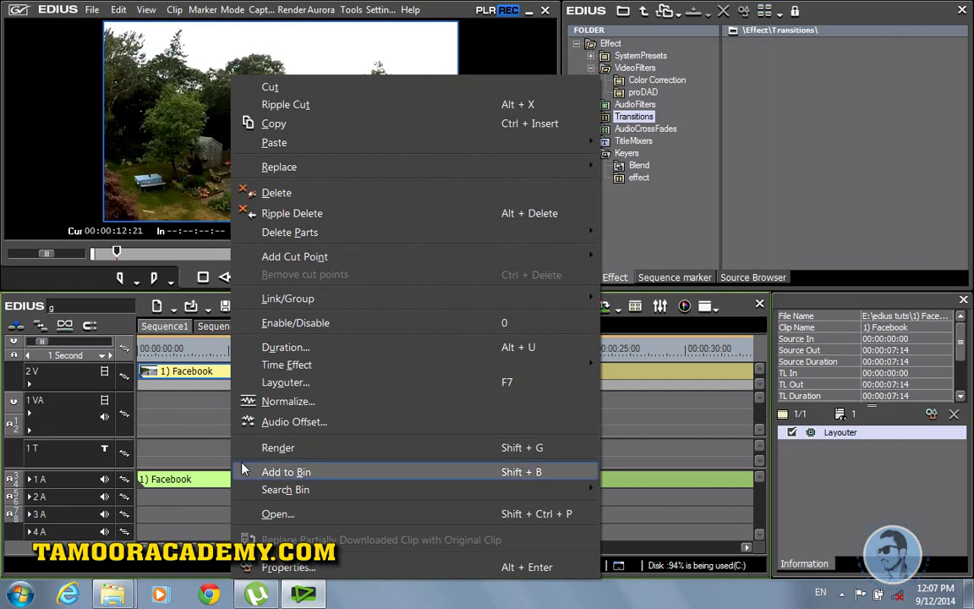
{"action": "left_click", "coordinate": [200, 449]}
{"action": "left_click", "coordinate": [193, 348]}
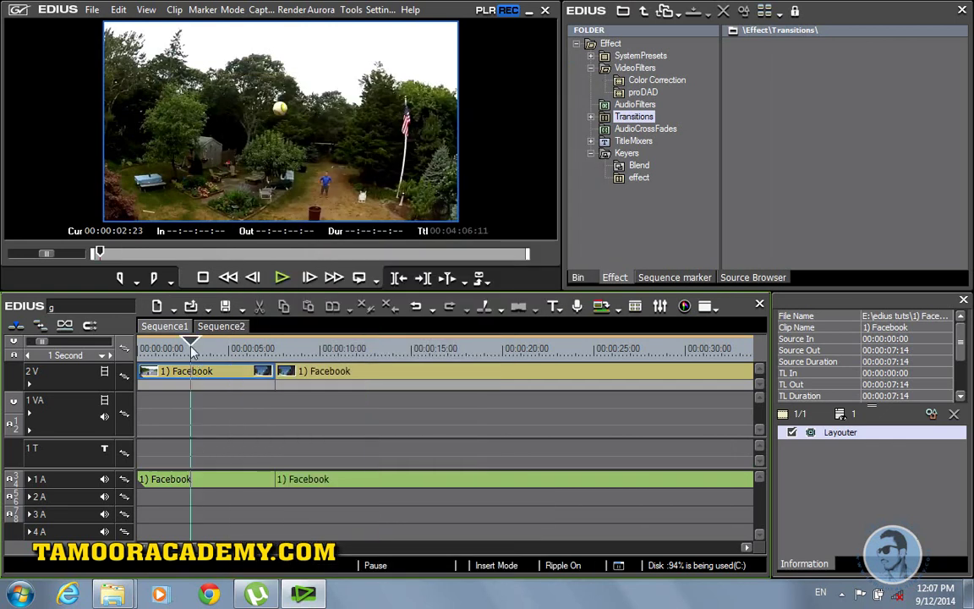
{"action": "left_click", "coordinate": [184, 348]}
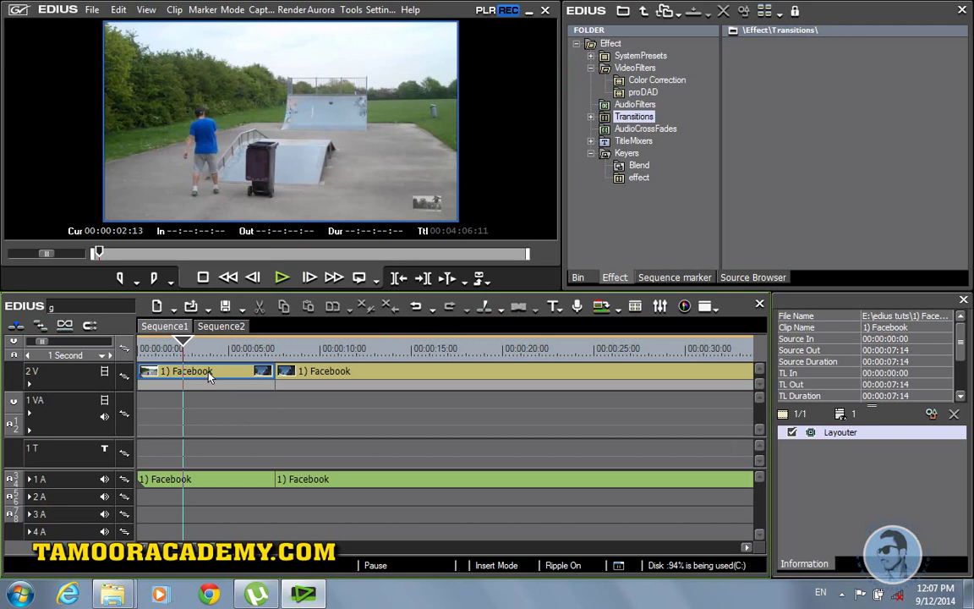
{"action": "right_click", "coordinate": [209, 378]}
{"action": "left_click", "coordinate": [287, 195]}
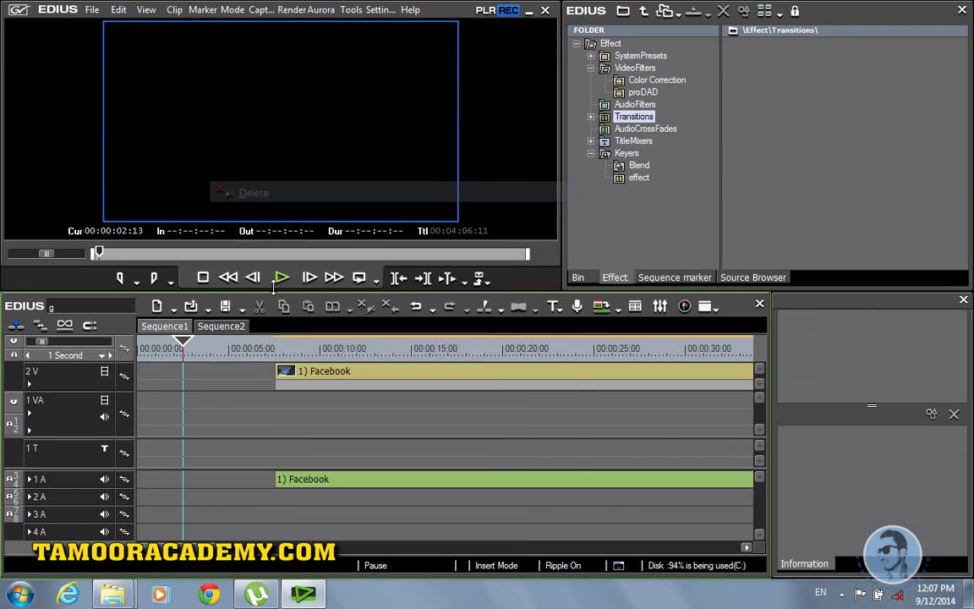
Split the remaining Facebook clip at 00:00:10:19 and delete the portion before the cut.
{"action": "left_click", "coordinate": [275, 347]}
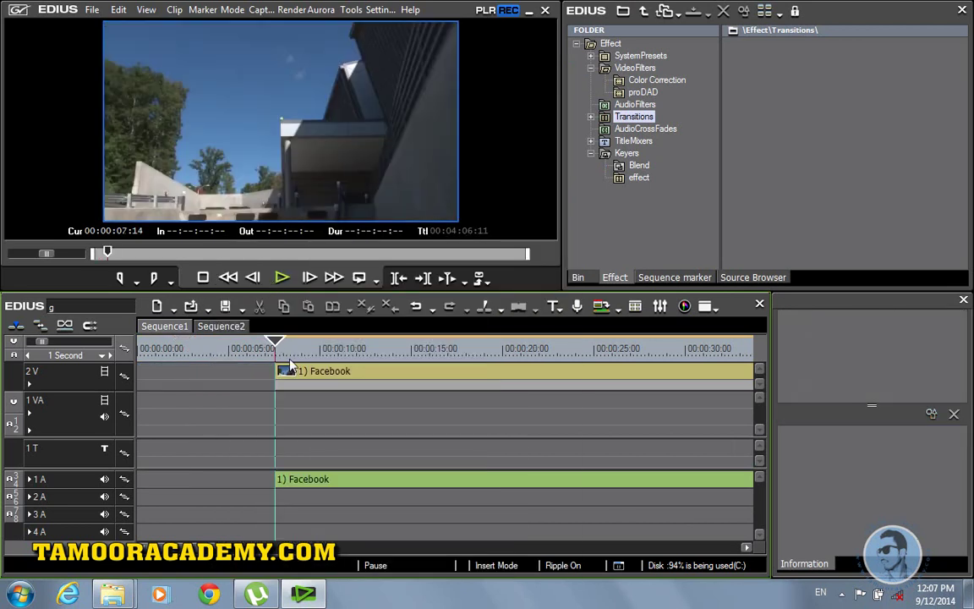
{"action": "left_click_drag", "start_coordinate": [277, 345], "coordinate": [337, 348]}
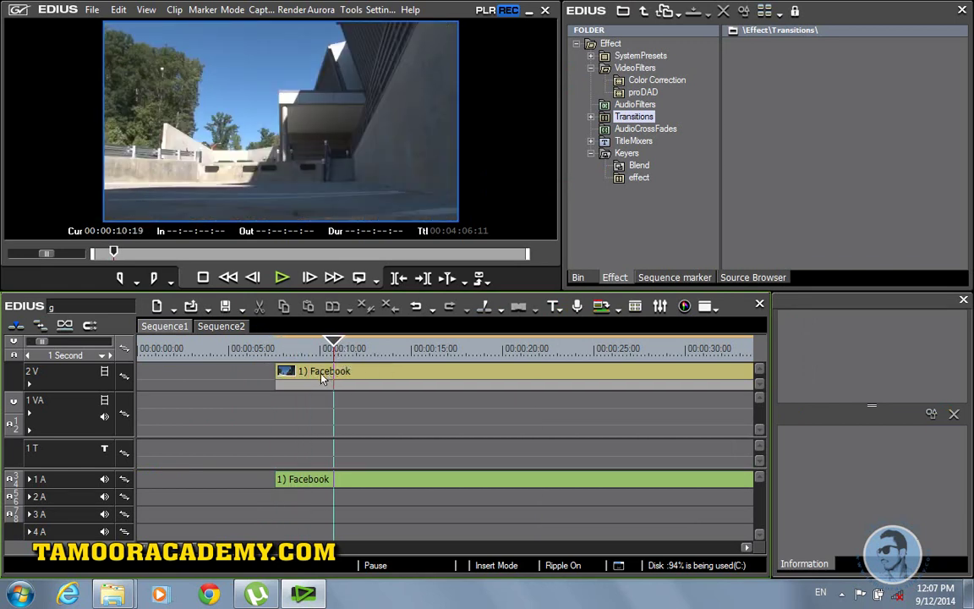
{"action": "left_click", "coordinate": [322, 378]}
{"action": "key", "text": "c"}
{"action": "right_click", "coordinate": [312, 378]}
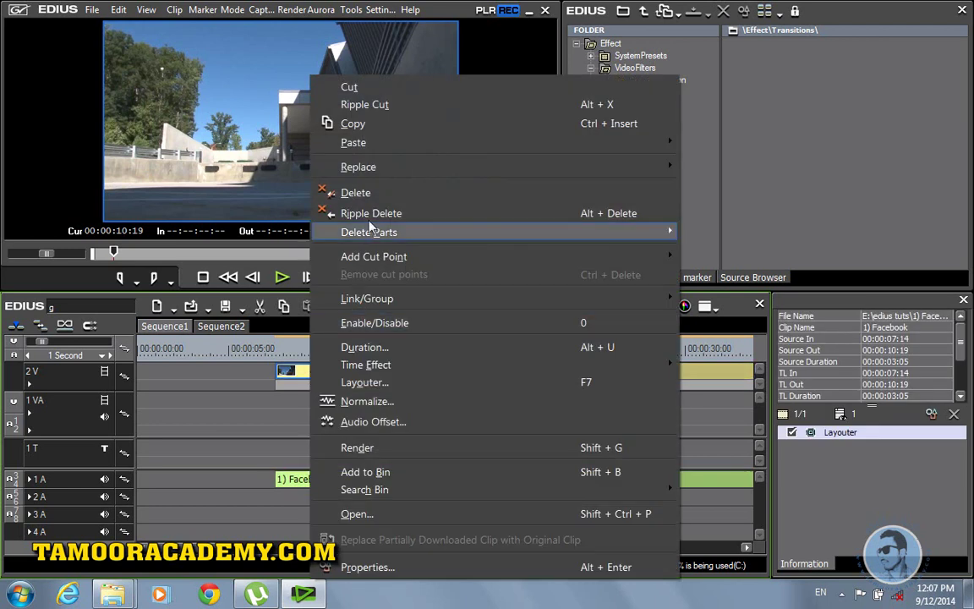
{"action": "left_click", "coordinate": [355, 192]}
Move the remaining clip to 00:00:00:09 and split it at 00:00:02:17, 05:11, 09:02, 13:00, about 17:00 and 21:07.
{"action": "left_click_drag", "start_coordinate": [228, 391], "coordinate": [203, 388]}
{"action": "left_click", "coordinate": [187, 351]}
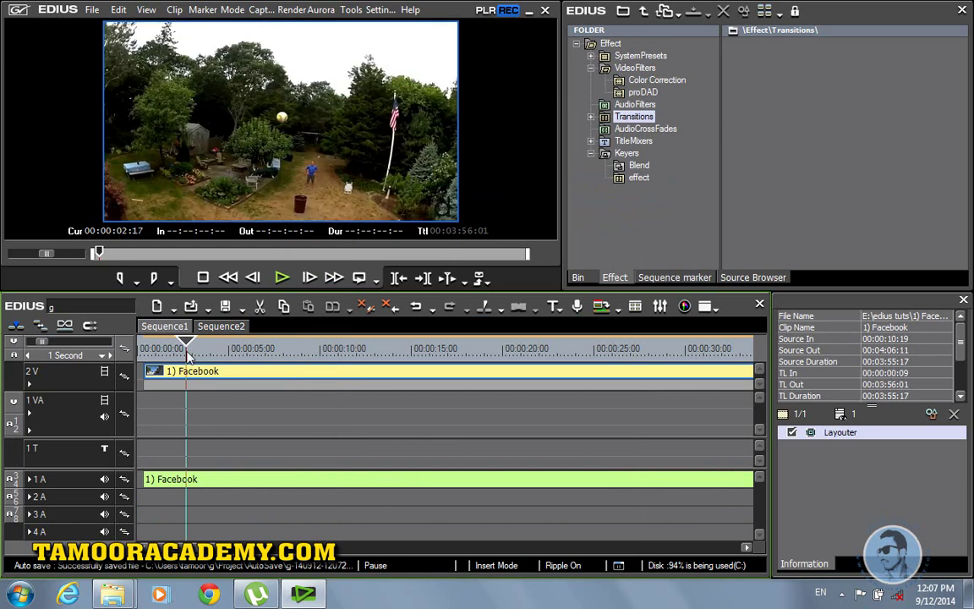
{"action": "key", "text": "c"}
{"action": "left_click", "coordinate": [236, 349]}
{"action": "key", "text": "c"}
{"action": "left_click", "coordinate": [302, 353]}
{"action": "key", "text": "c"}
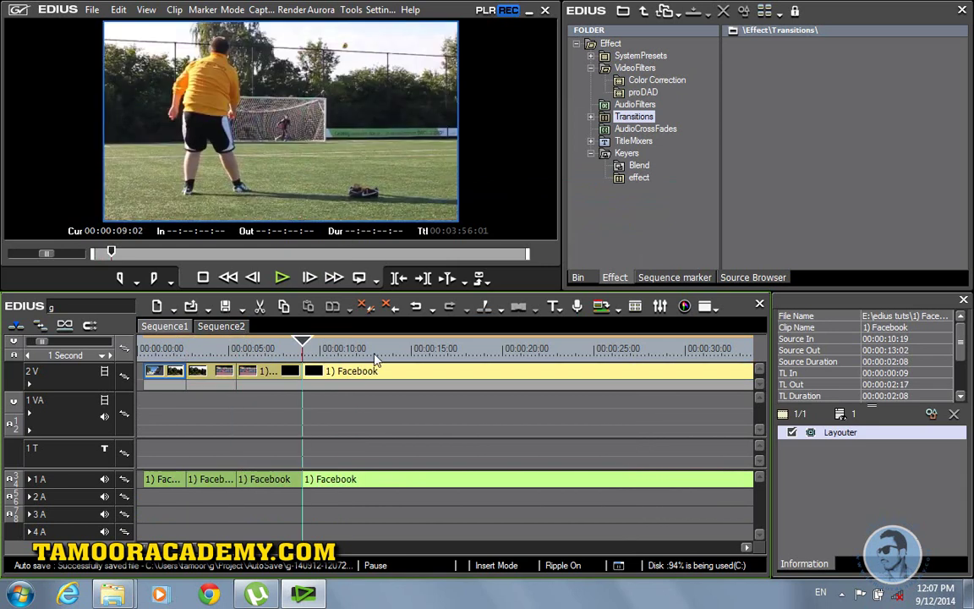
{"action": "left_click", "coordinate": [375, 353]}
{"action": "key", "text": "c"}
{"action": "left_click", "coordinate": [446, 349]}
{"action": "key", "text": "c"}
{"action": "left_click", "coordinate": [525, 347]}
{"action": "key", "text": "c"}
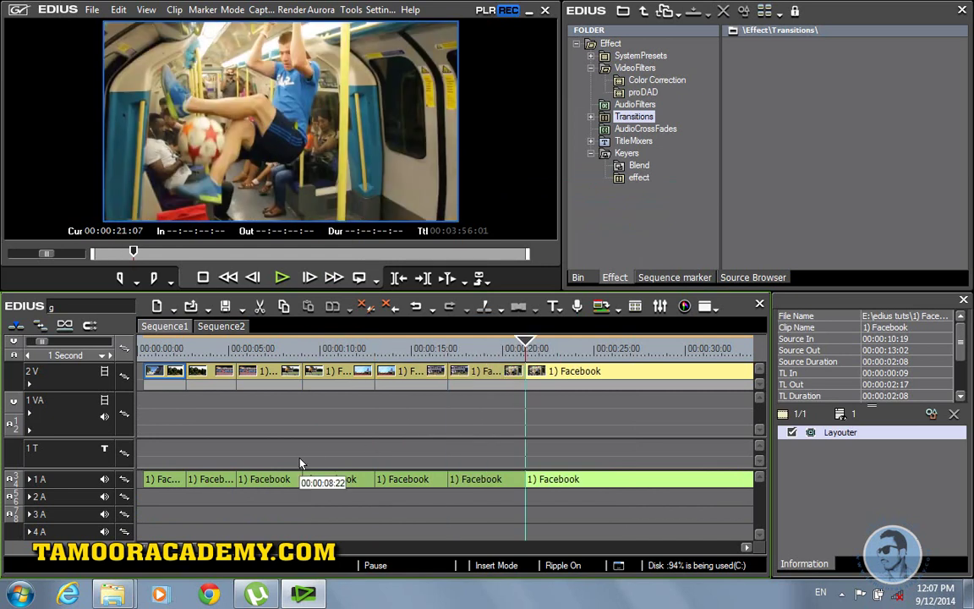
Switch the timeline to overwrite mode and place the playhead at the first clip's start, 00:00:00:09.
{"action": "left_click_drag", "start_coordinate": [153, 460], "coordinate": [352, 412]}
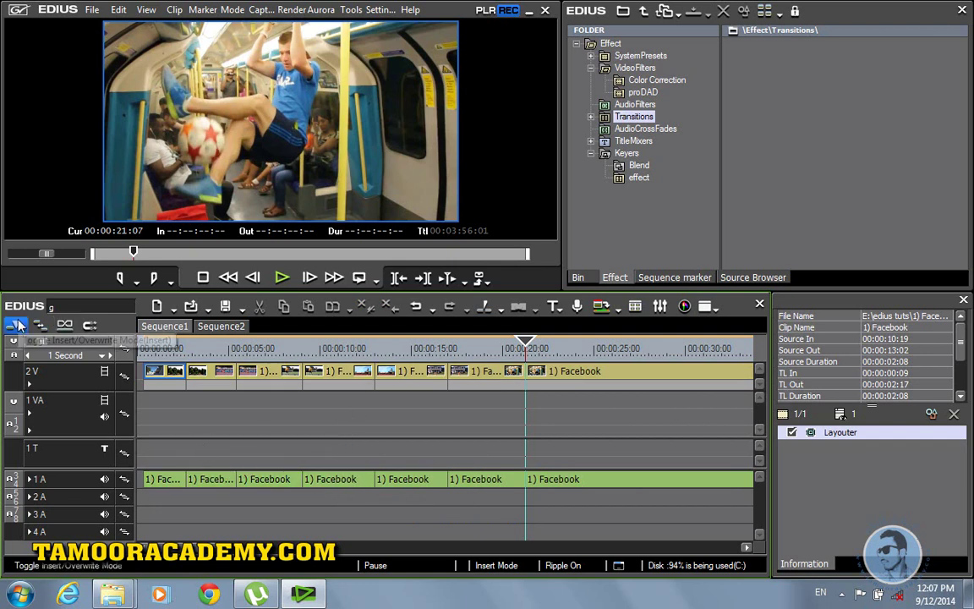
{"action": "left_click", "coordinate": [39, 325]}
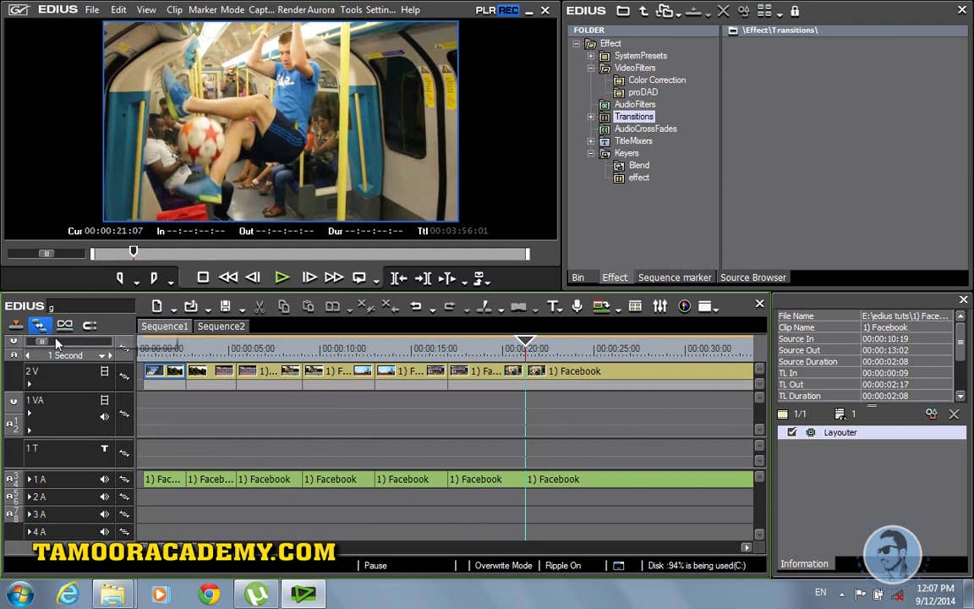
{"action": "left_click", "coordinate": [145, 348]}
Expand the mixer line of the 2 V track and delete the empty 1 VA track.
{"action": "left_click", "coordinate": [29, 384]}
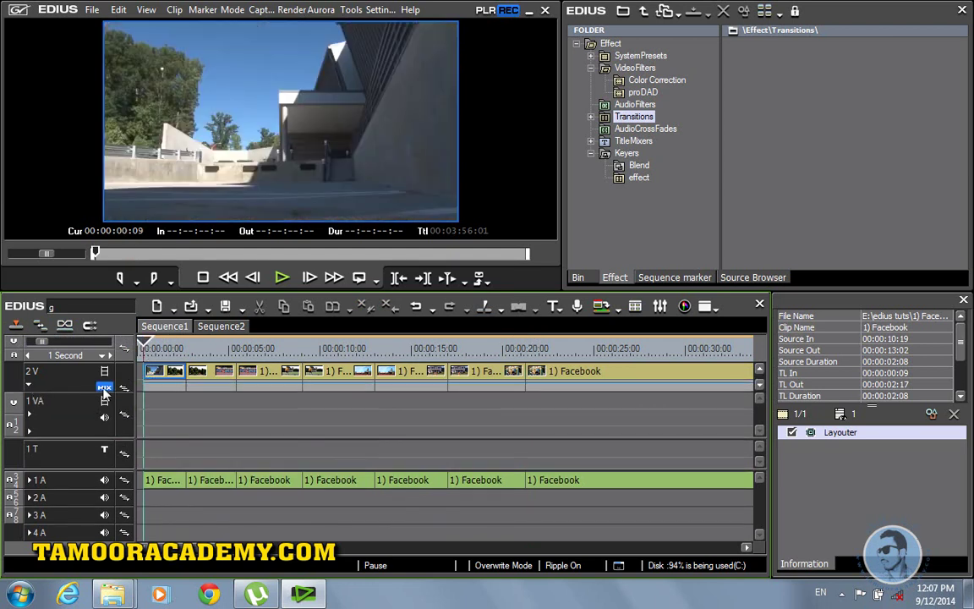
{"action": "right_click", "coordinate": [78, 418]}
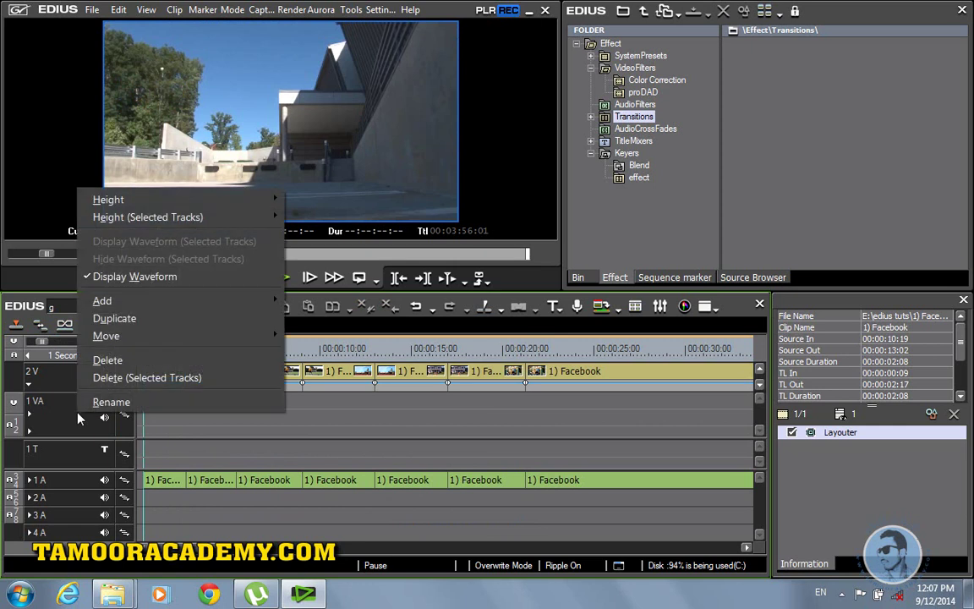
{"action": "left_click", "coordinate": [108, 360]}
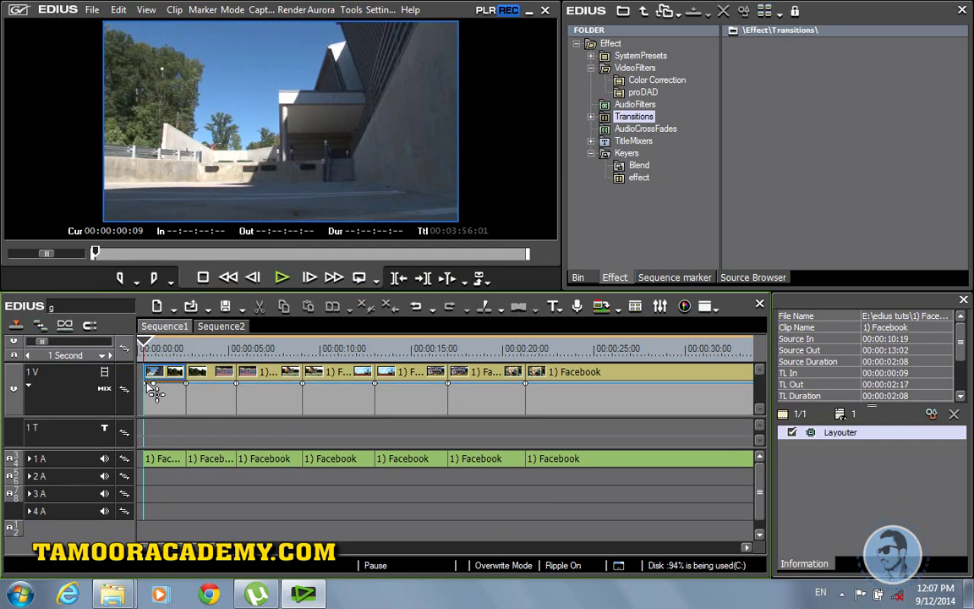
Lower the first clip's start and end mixer points to zero for a fade-in and fade-out, and play the result.
{"action": "left_click_drag", "start_coordinate": [152, 386], "coordinate": [146, 414]}
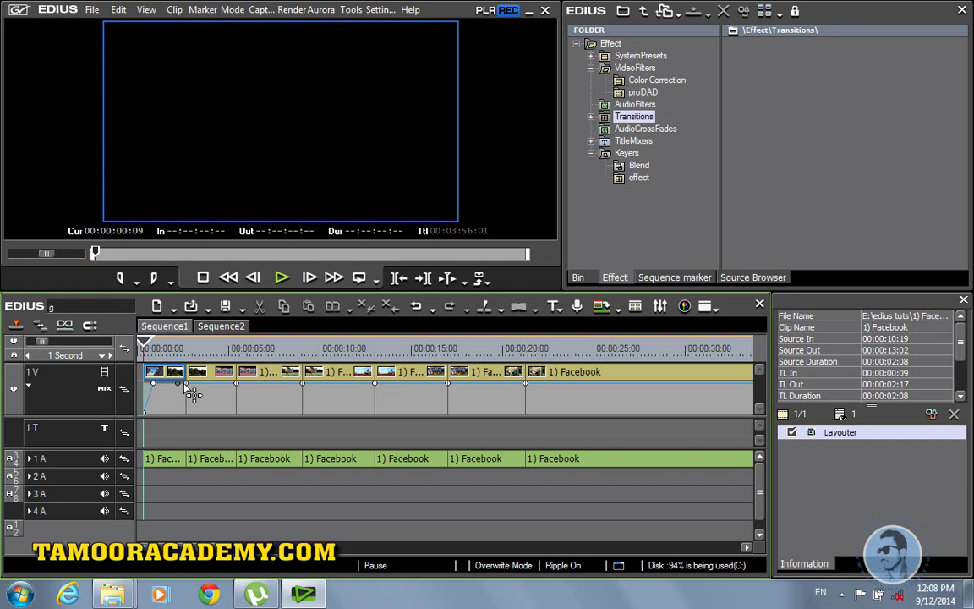
{"action": "left_click_drag", "start_coordinate": [185, 385], "coordinate": [183, 428]}
{"action": "left_click", "coordinate": [282, 278]}
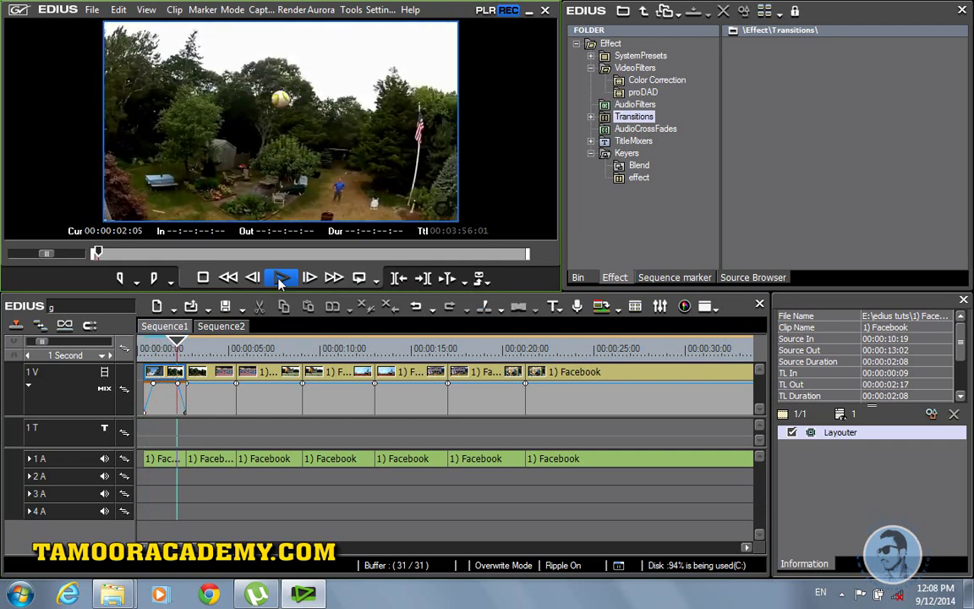
{"action": "left_click", "coordinate": [281, 278]}
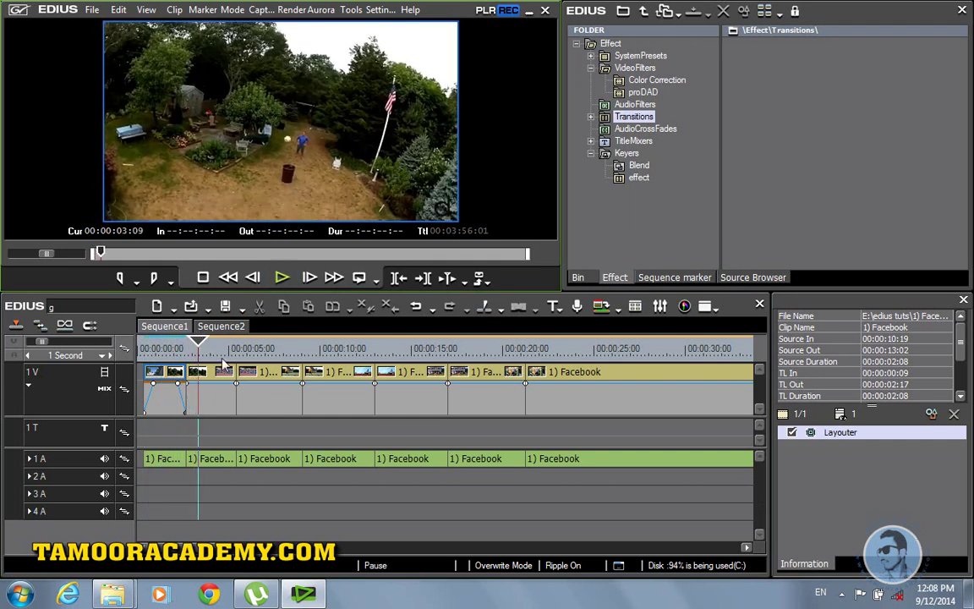
Copy the first clip's fade-in and fade-out from its mixer area to the mixer areas of the next four clips.
{"action": "left_click_drag", "start_coordinate": [178, 383], "coordinate": [179, 391]}
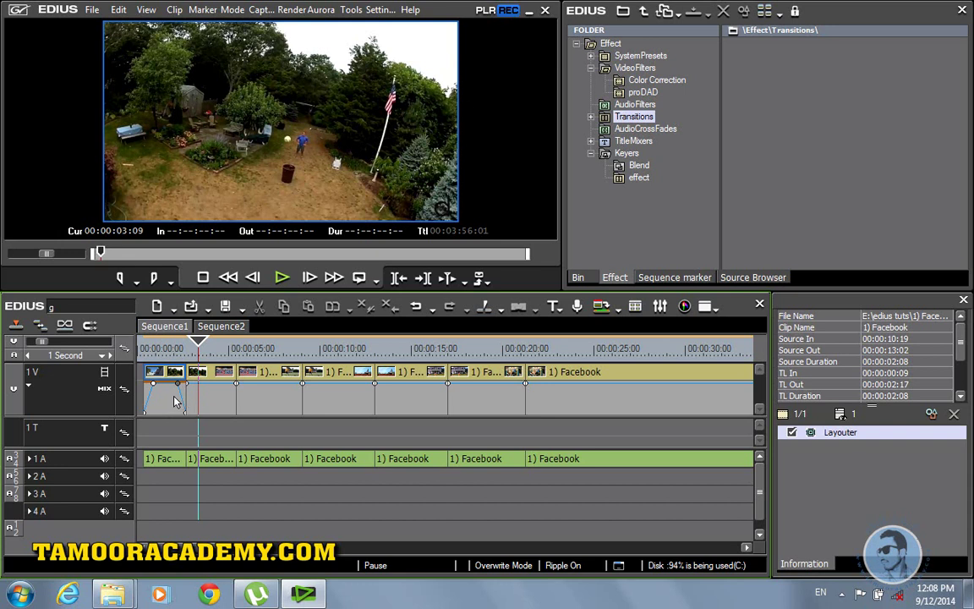
{"action": "left_click", "coordinate": [169, 403]}
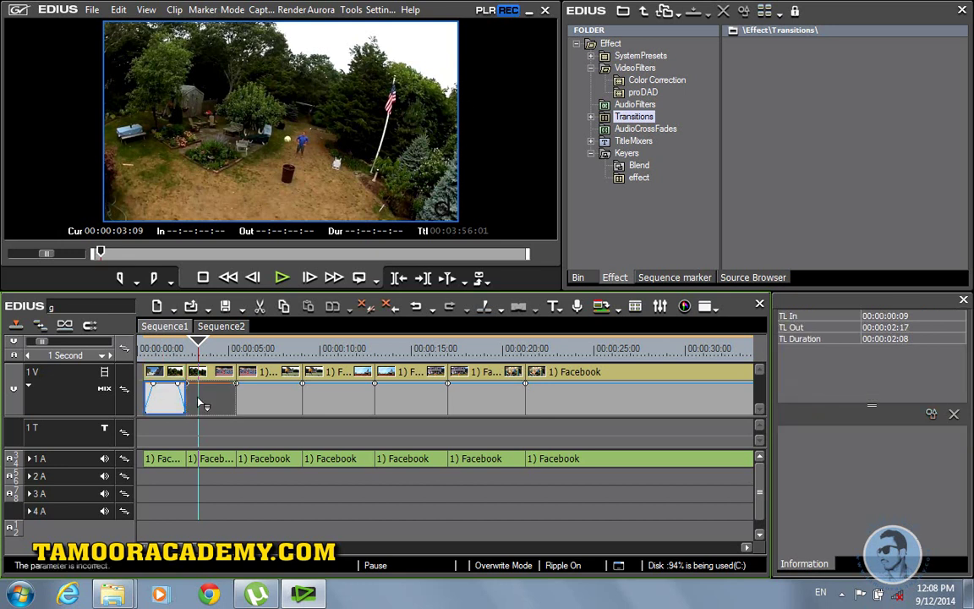
{"action": "left_click", "coordinate": [272, 401]}
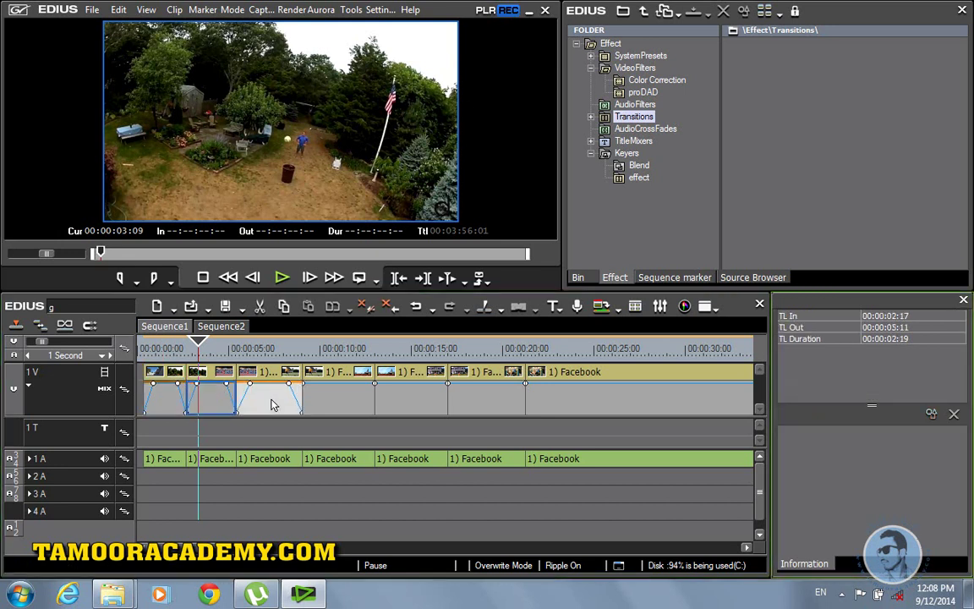
{"action": "left_click_drag", "start_coordinate": [343, 403], "coordinate": [416, 400]}
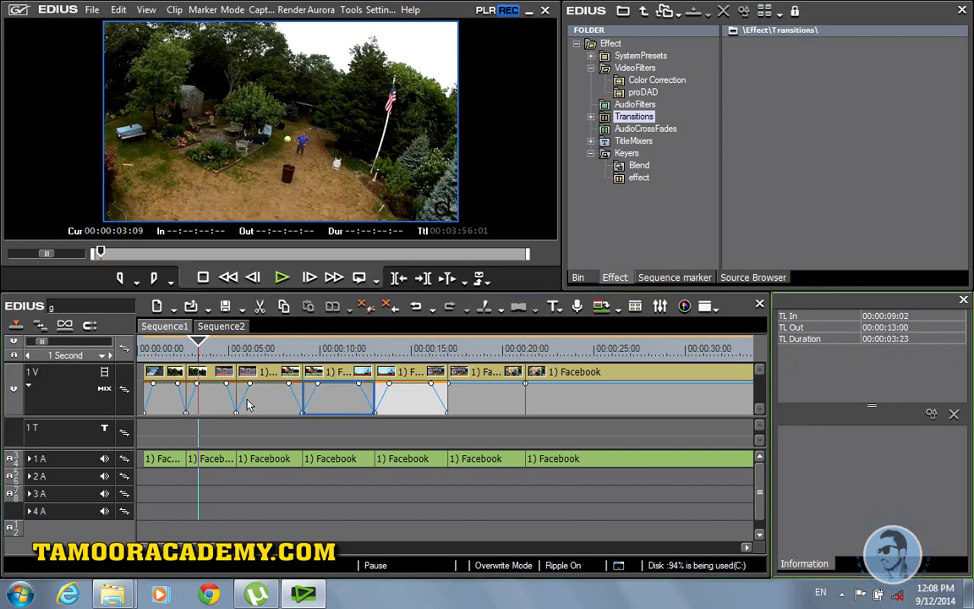
Select the third clip's mixer area, move the playhead to 00:00:00:22 and collapse the 1 V track.
{"action": "left_click", "coordinate": [285, 404]}
{"action": "left_click_drag", "start_coordinate": [192, 348], "coordinate": [153, 349]}
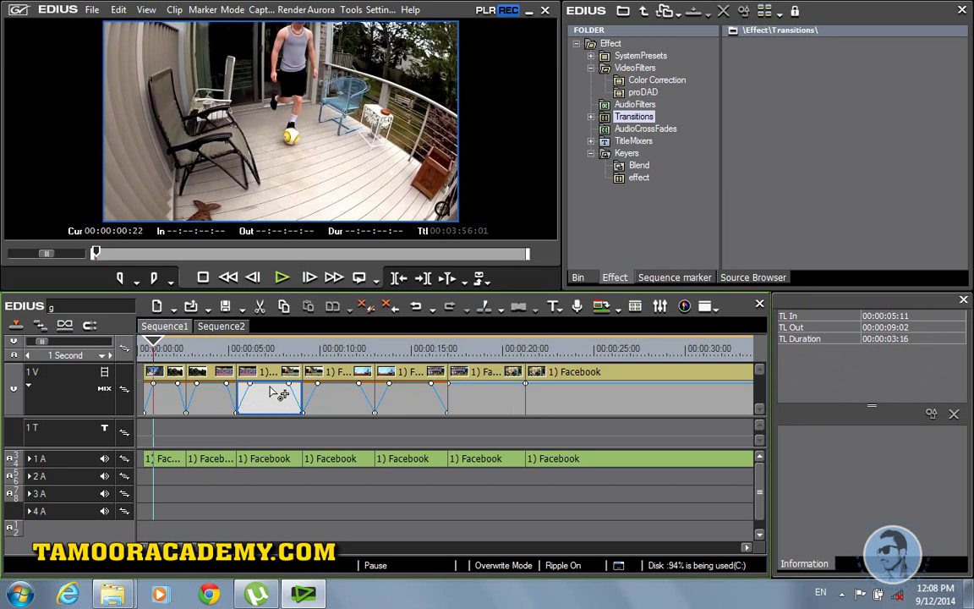
{"action": "left_click", "coordinate": [29, 386]}
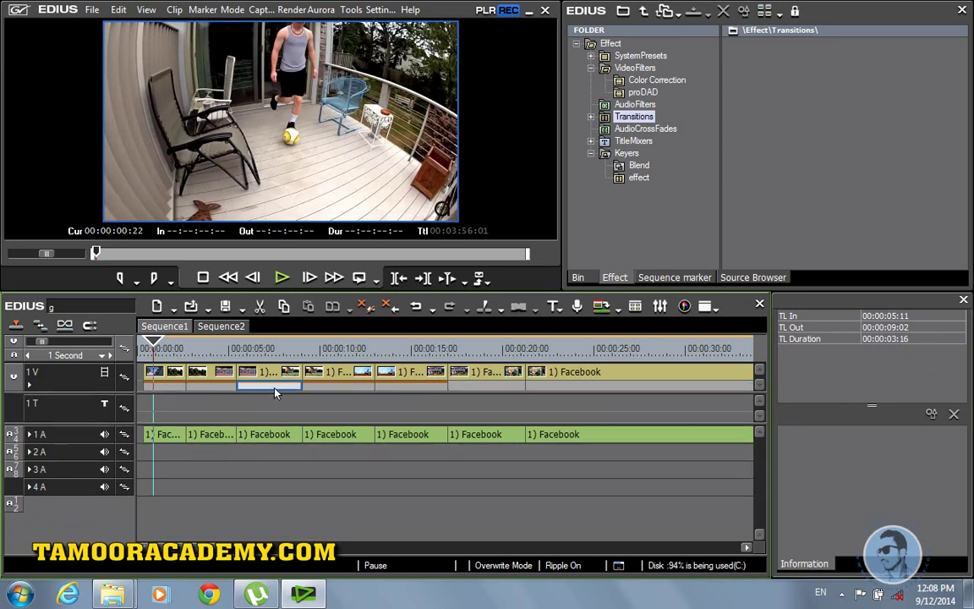
Expand the mixer line of the 1 V track, enlarge the preview area and play the faded clips.
{"action": "left_click", "coordinate": [29, 385]}
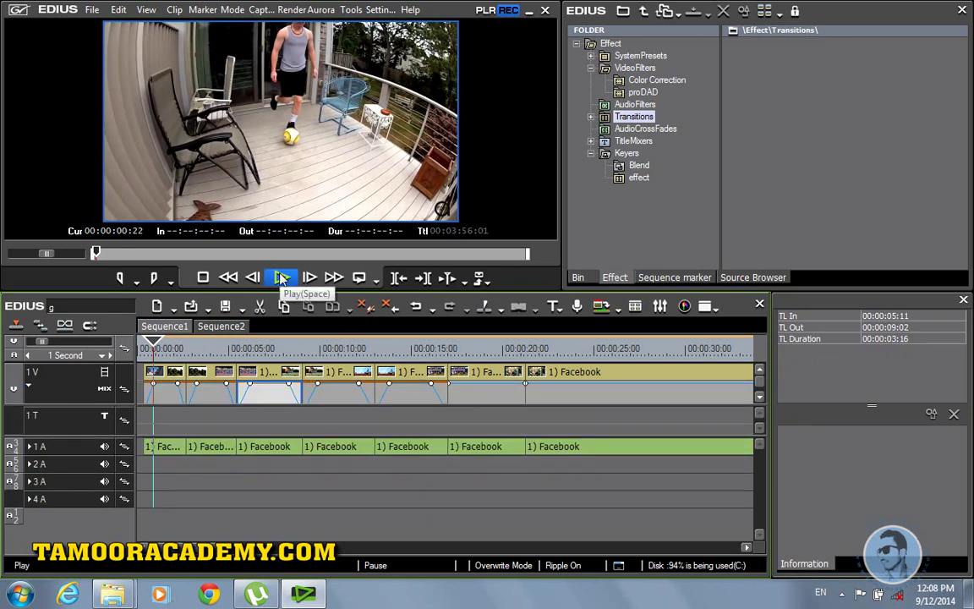
{"action": "left_click_drag", "start_coordinate": [556, 279], "coordinate": [639, 393]}
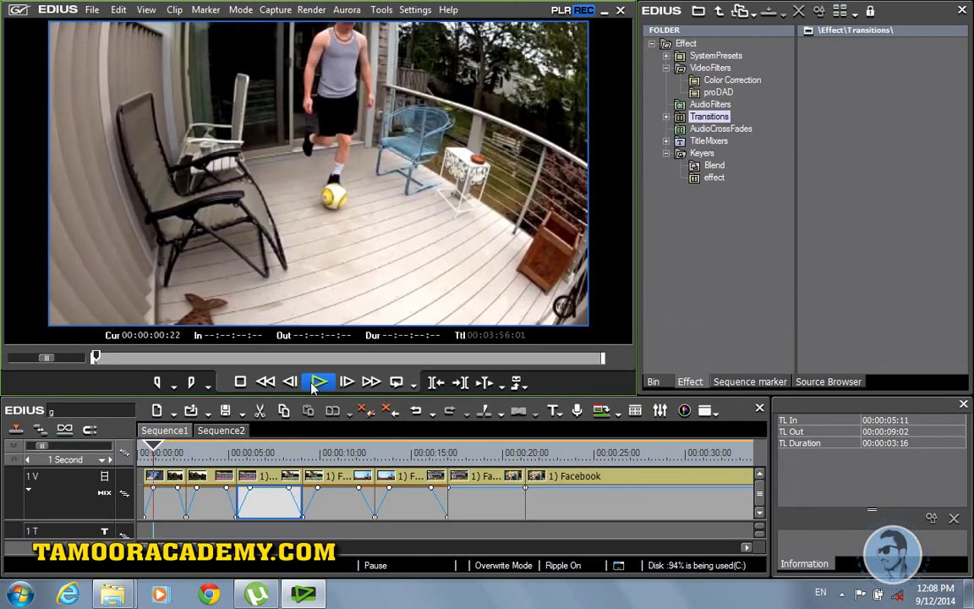
{"action": "left_click", "coordinate": [318, 383]}
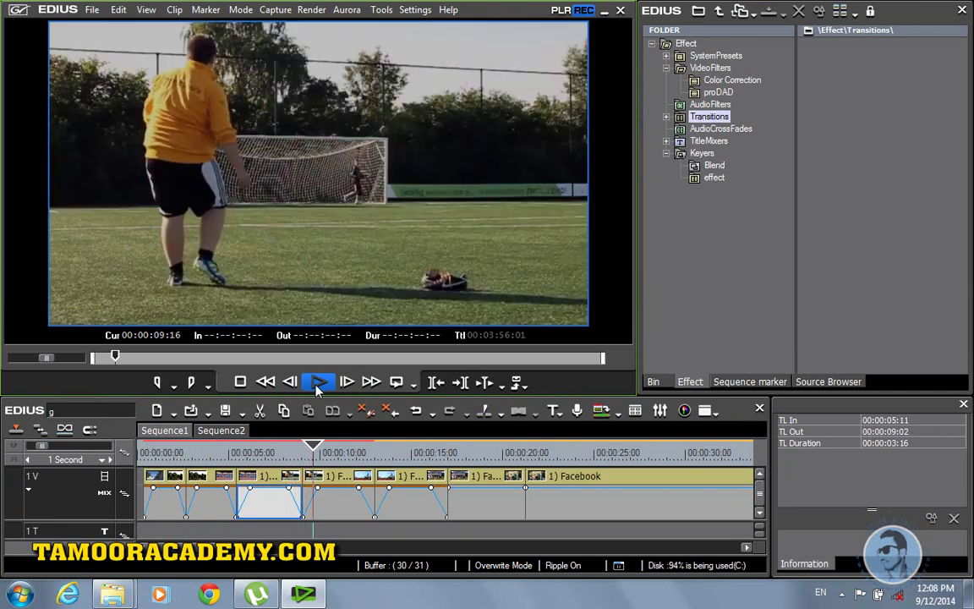
{"action": "left_click", "coordinate": [319, 383]}
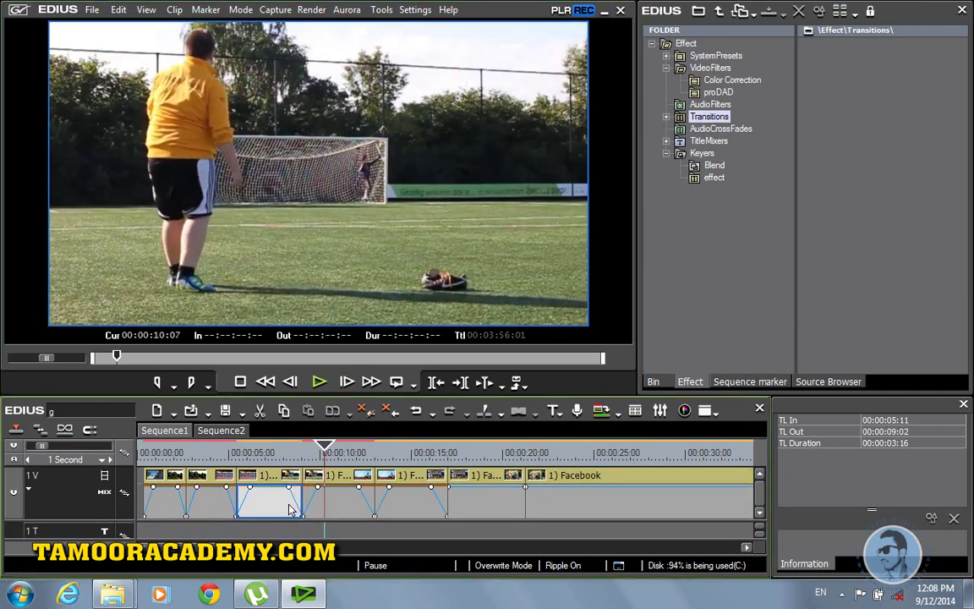
Lengthen the fade-outs of the fourth and third clips by moving their fade-out start points slightly earlier.
{"action": "scroll", "coordinate": [278, 507], "scroll_direction": "down", "scroll_amount": 2}
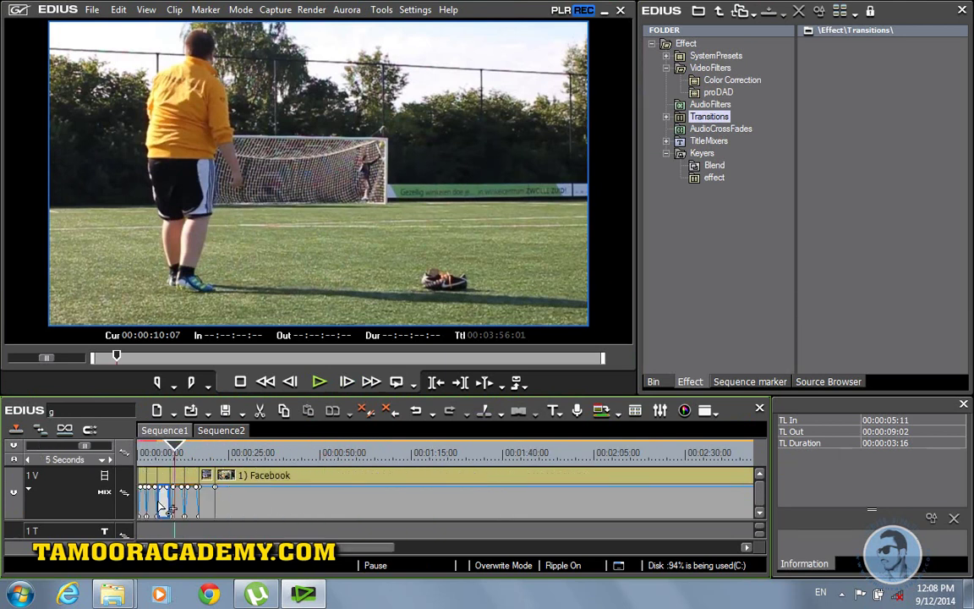
{"action": "scroll", "coordinate": [162, 507], "scroll_direction": "up", "scroll_amount": 3}
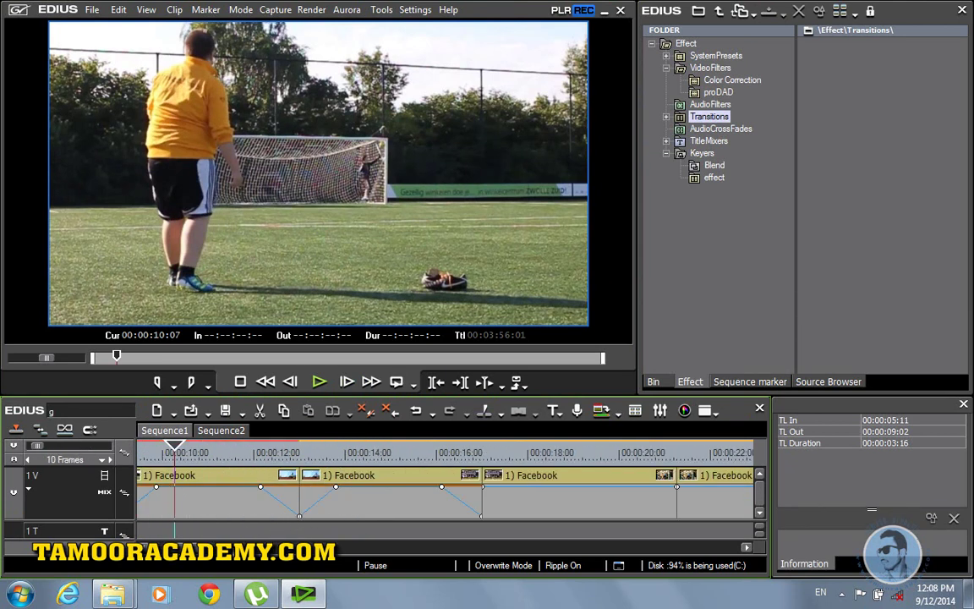
{"action": "scroll", "coordinate": [445, 490], "scroll_direction": "left", "scroll_amount": 2}
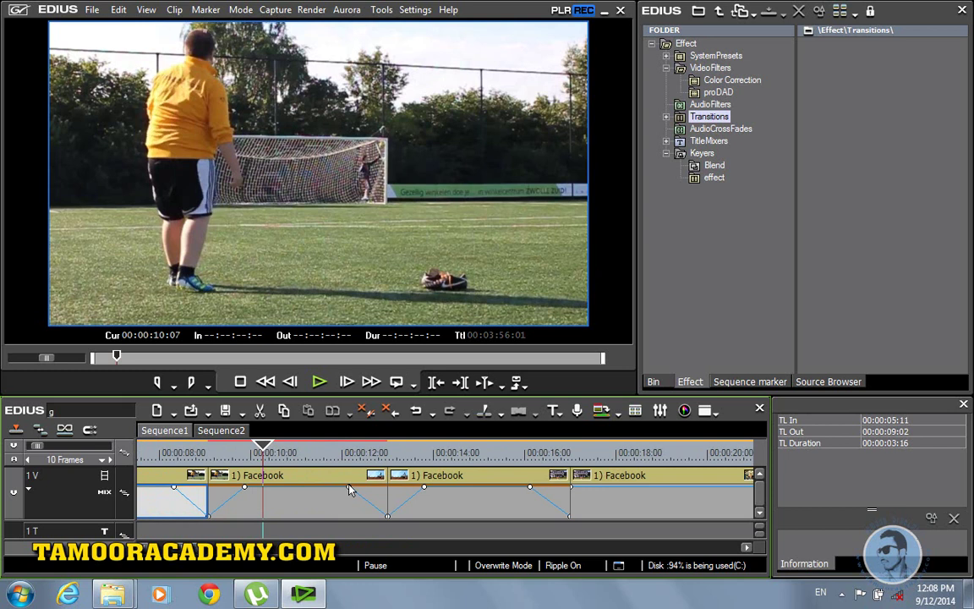
{"action": "left_click_drag", "start_coordinate": [349, 487], "coordinate": [341, 495]}
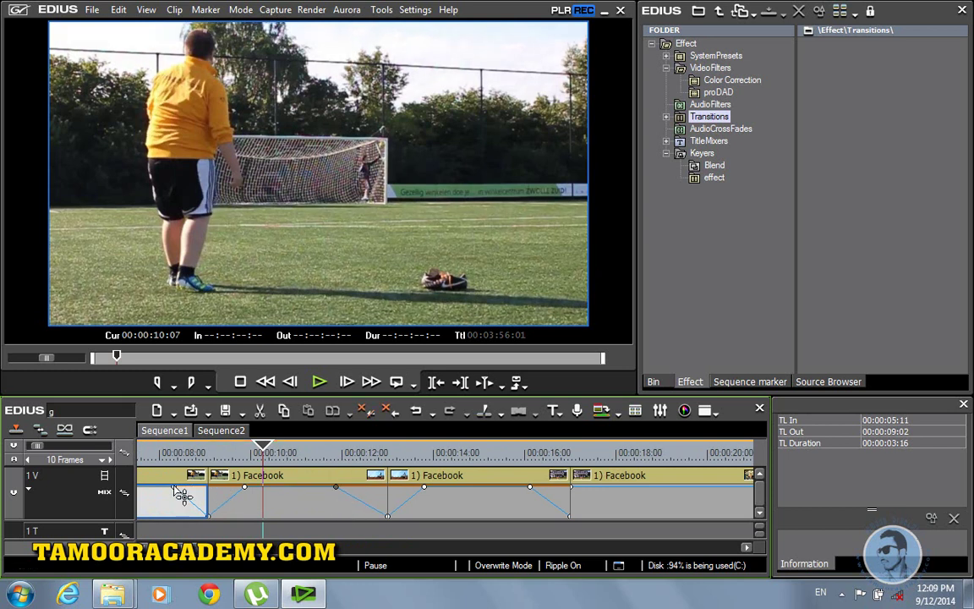
{"action": "left_click_drag", "start_coordinate": [172, 487], "coordinate": [157, 487]}
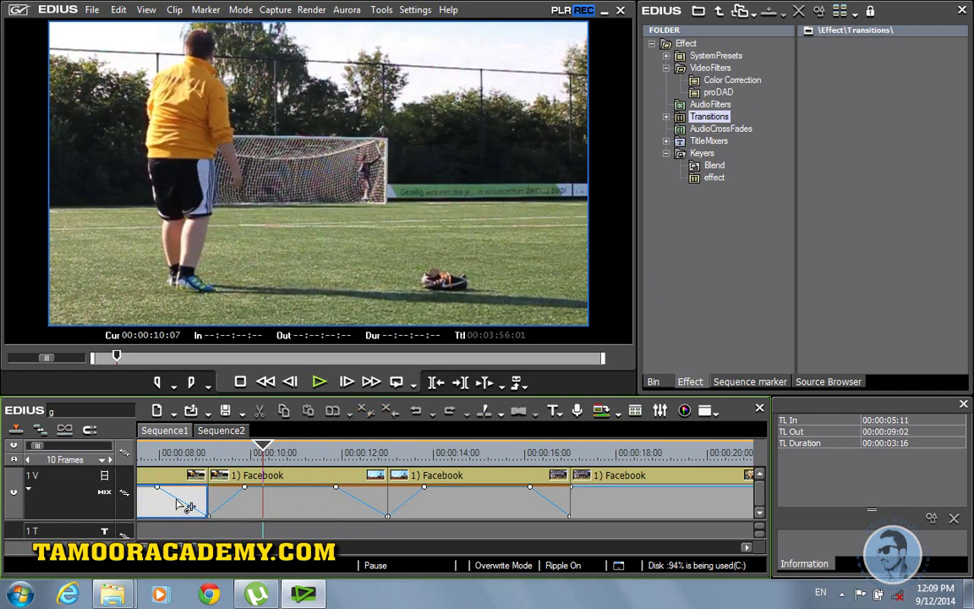
Return the playhead to 00:00:00:18 and play the sequence through the adjusted fades into the sixth clip.
{"action": "left_click_drag", "start_coordinate": [168, 458], "coordinate": [105, 459]}
{"action": "scroll", "coordinate": [282, 480], "scroll_direction": "down", "scroll_amount": 3}
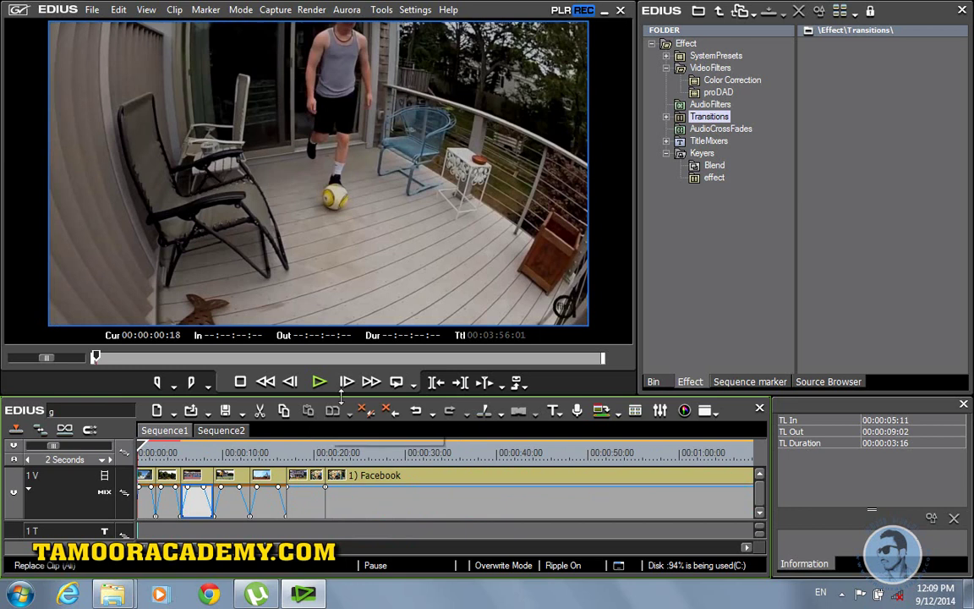
{"action": "left_click", "coordinate": [319, 382]}
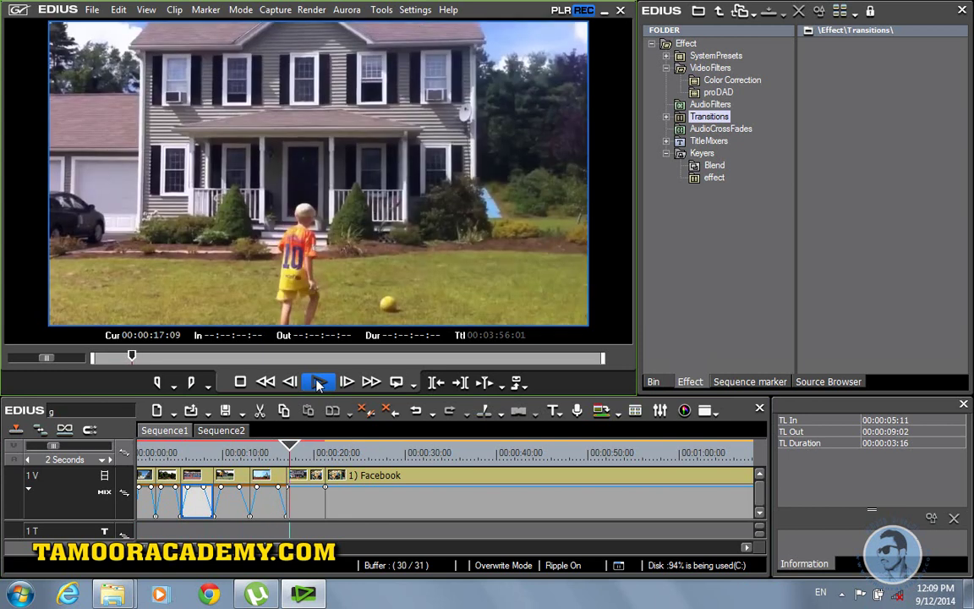
{"action": "left_click", "coordinate": [319, 383]}
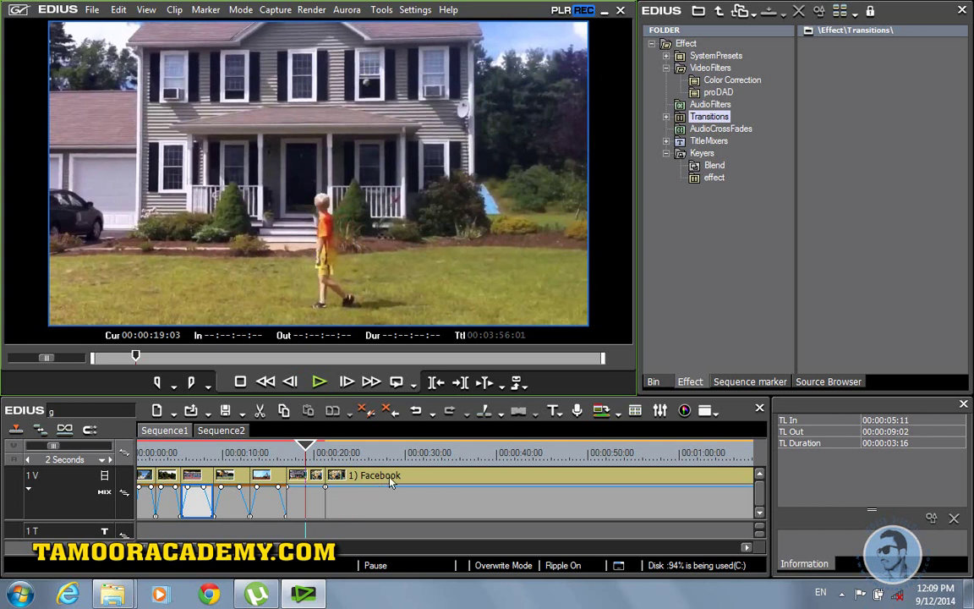
Move the sixth clip to start at 00:00:23:00, leaving a gap after the faded clips, and collapse the 1 V track.
{"action": "left_click", "coordinate": [446, 478]}
{"action": "left_click_drag", "start_coordinate": [307, 482], "coordinate": [364, 483]}
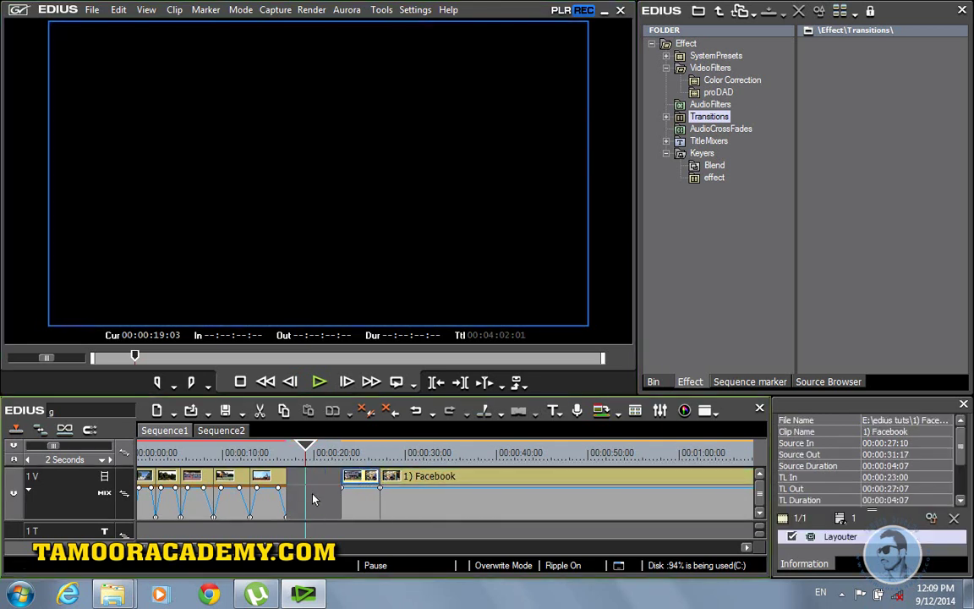
{"action": "left_click", "coordinate": [29, 489]}
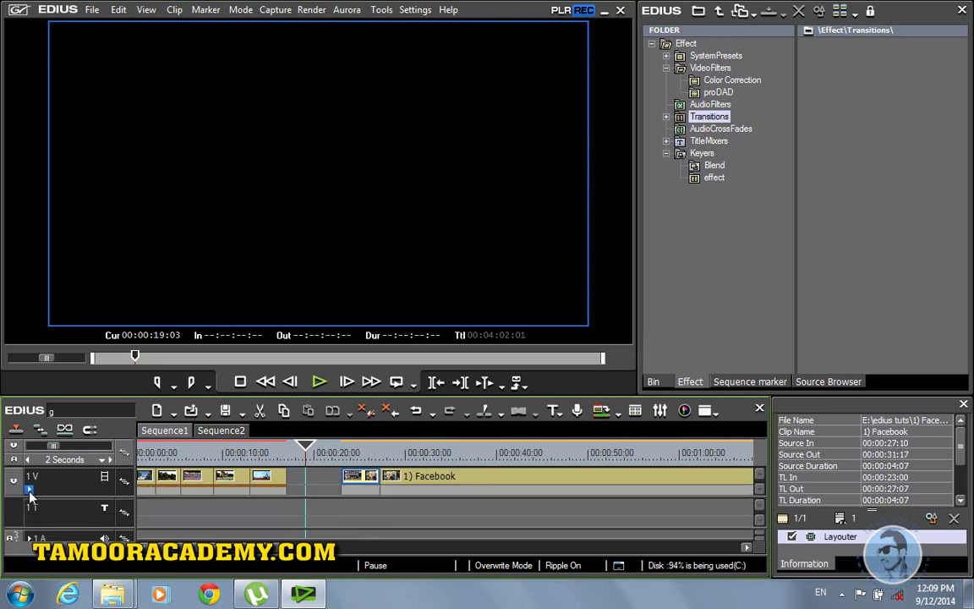
Add 1 video track above the 1 V track and enlarge the timeline area to show all tracks.
{"action": "right_click", "coordinate": [73, 478]}
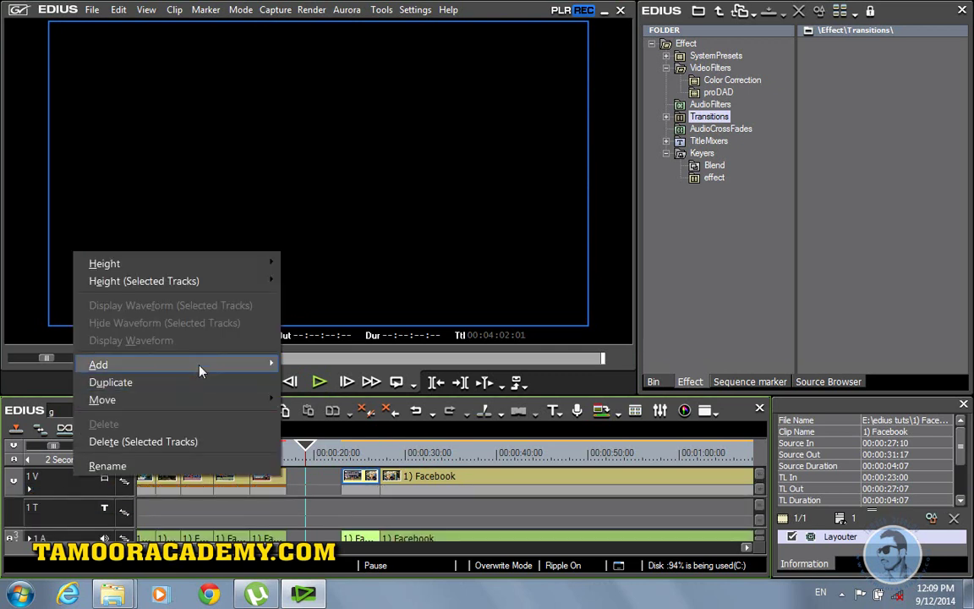
{"action": "mouse_move", "coordinate": [216, 367]}
{"action": "left_click", "coordinate": [316, 387]}
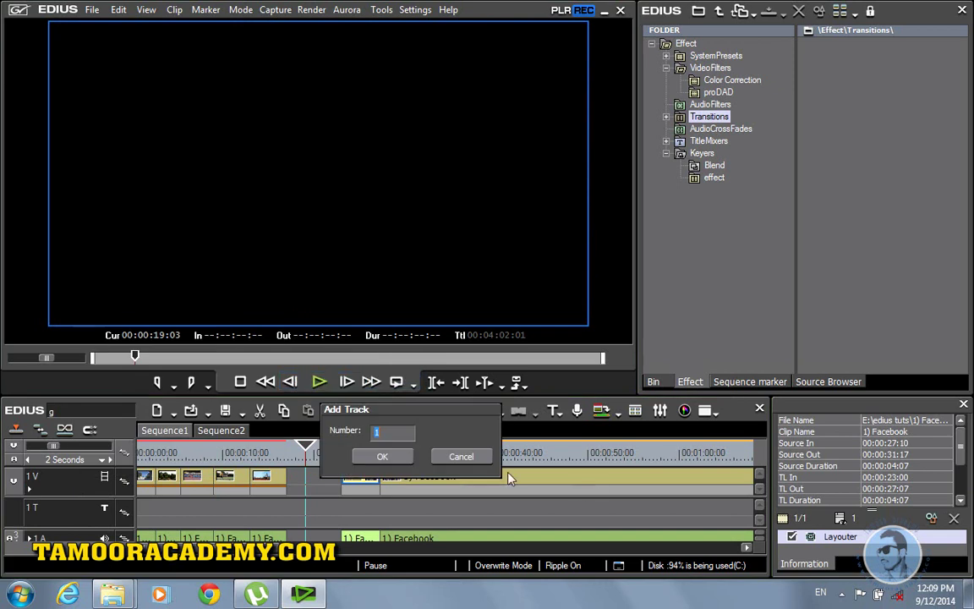
{"action": "left_click", "coordinate": [388, 456]}
{"action": "left_click_drag", "start_coordinate": [429, 398], "coordinate": [429, 288]}
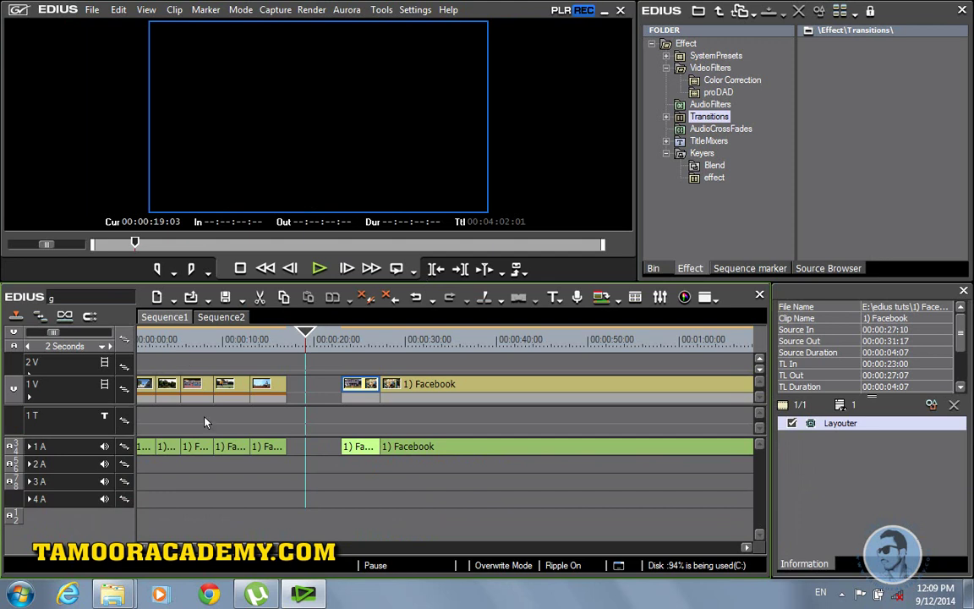
{"action": "left_click_drag", "start_coordinate": [203, 548], "coordinate": [192, 548]}
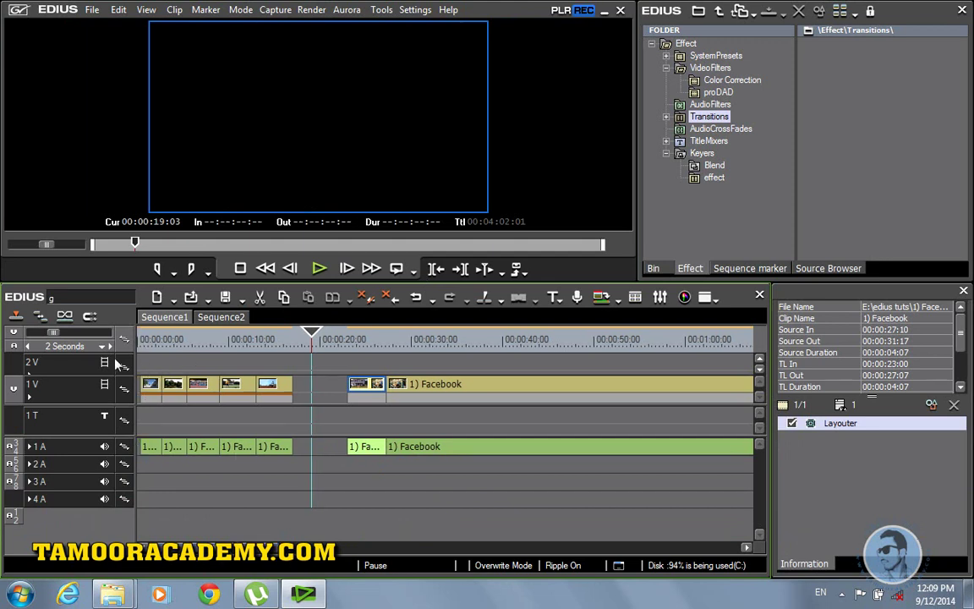
Add a black color matte clip to the 2 V track, starting at 00:00:00:09.
{"action": "left_click_drag", "start_coordinate": [317, 342], "coordinate": [141, 339]}
{"action": "right_click", "coordinate": [144, 361]}
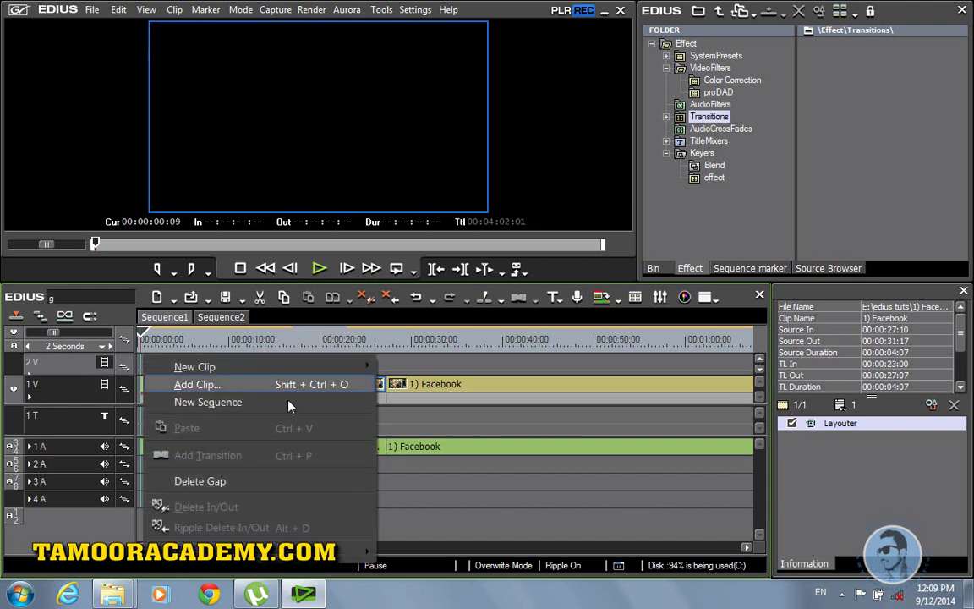
{"action": "mouse_move", "coordinate": [336, 369]}
{"action": "left_click", "coordinate": [426, 385]}
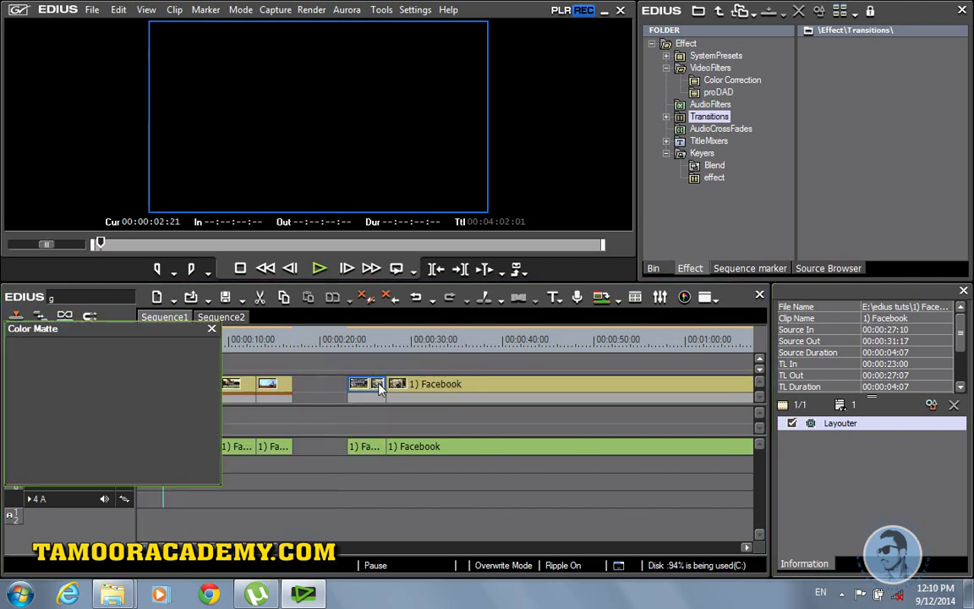
{"action": "left_click", "coordinate": [116, 466]}
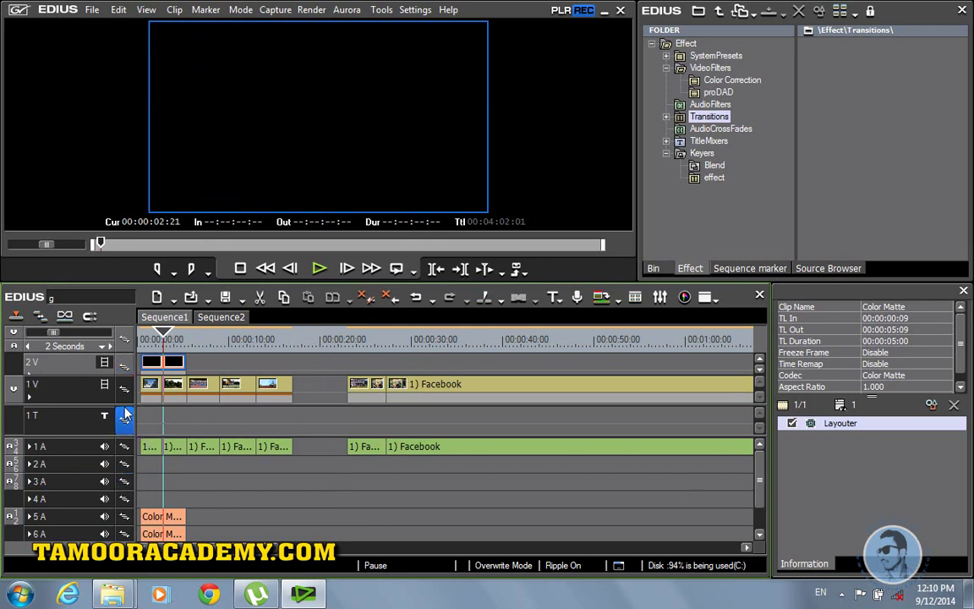
Delete the 1 T title track and two empty audio tracks below the video clips' audio.
{"action": "right_click", "coordinate": [66, 378]}
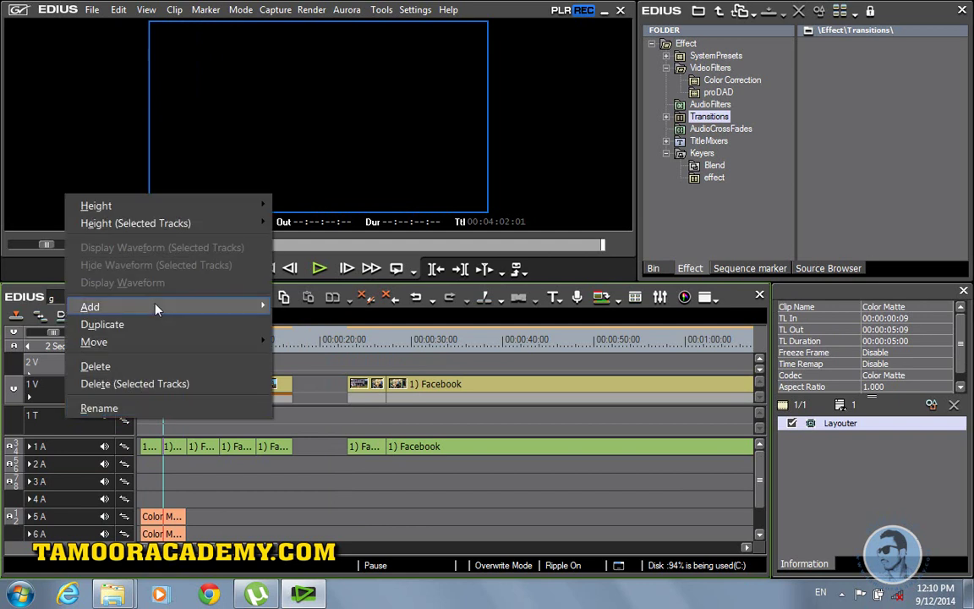
{"action": "left_click", "coordinate": [97, 366]}
{"action": "right_click", "coordinate": [67, 411]}
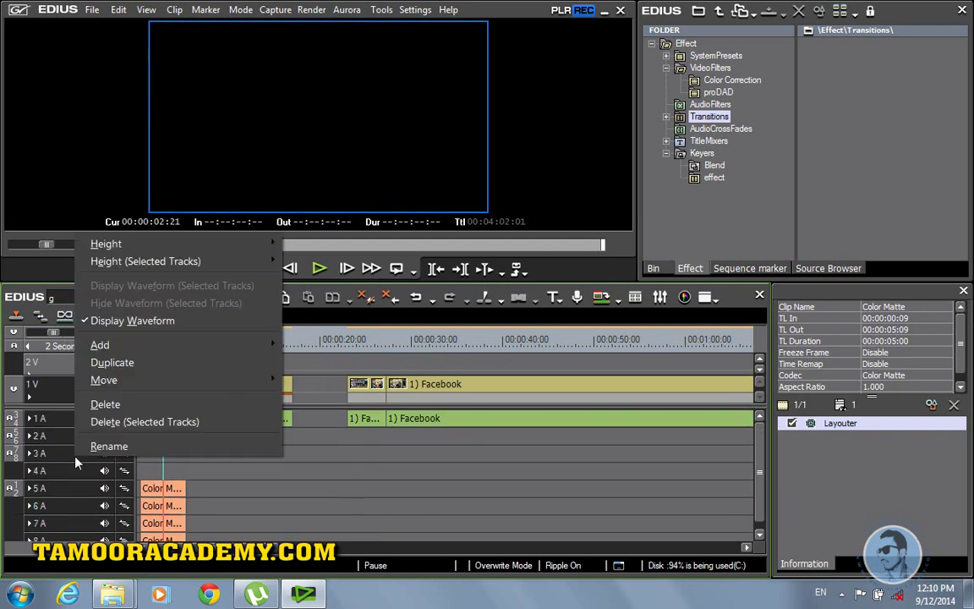
{"action": "left_click", "coordinate": [104, 401]}
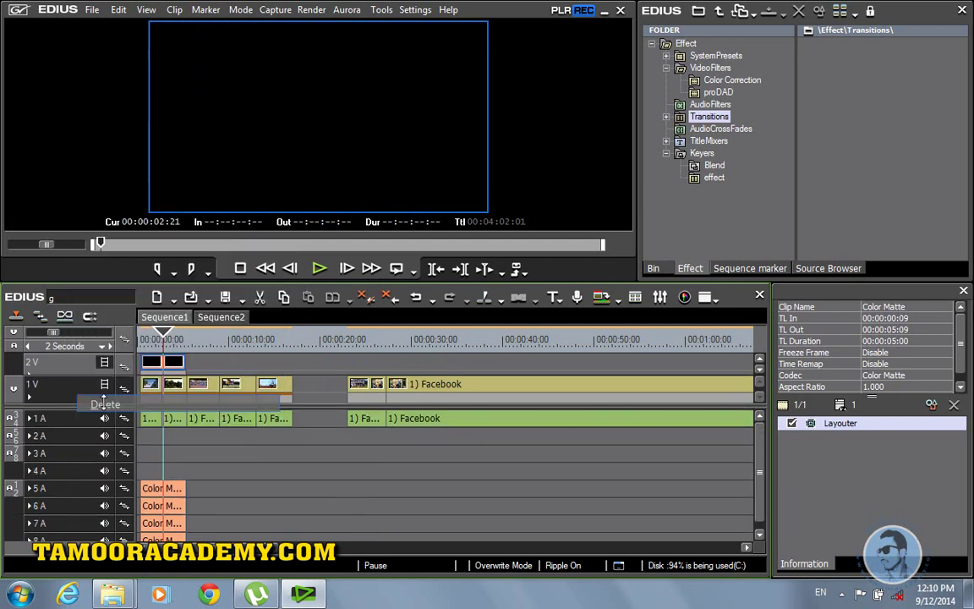
{"action": "right_click", "coordinate": [76, 444]}
{"action": "left_click", "coordinate": [102, 400]}
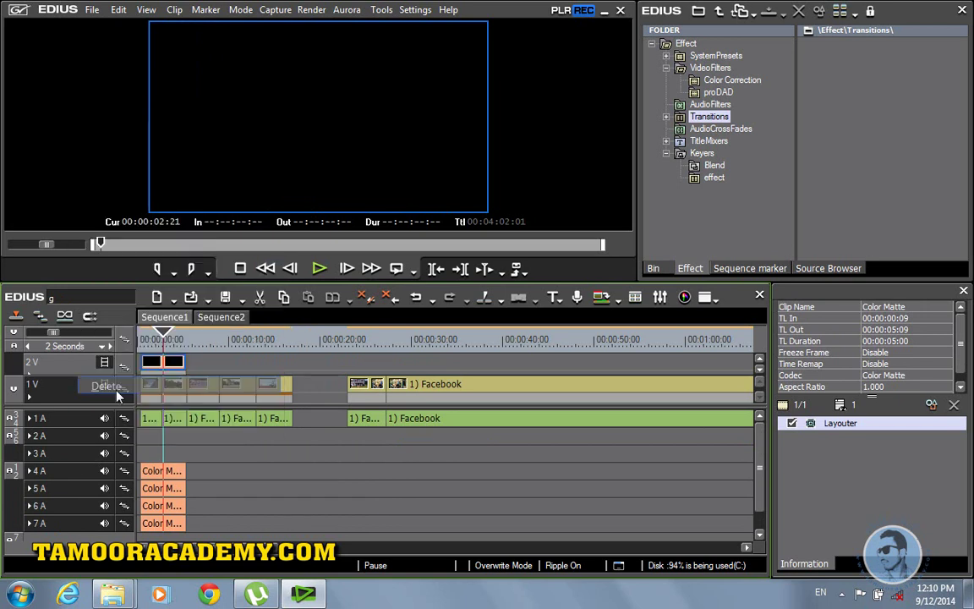
Increase the height of the 2 V track, enlarge the timeline area and expand the track's mixer line.
{"action": "left_click_drag", "start_coordinate": [88, 405], "coordinate": [87, 465]}
{"action": "left_click_drag", "start_coordinate": [84, 374], "coordinate": [83, 393]}
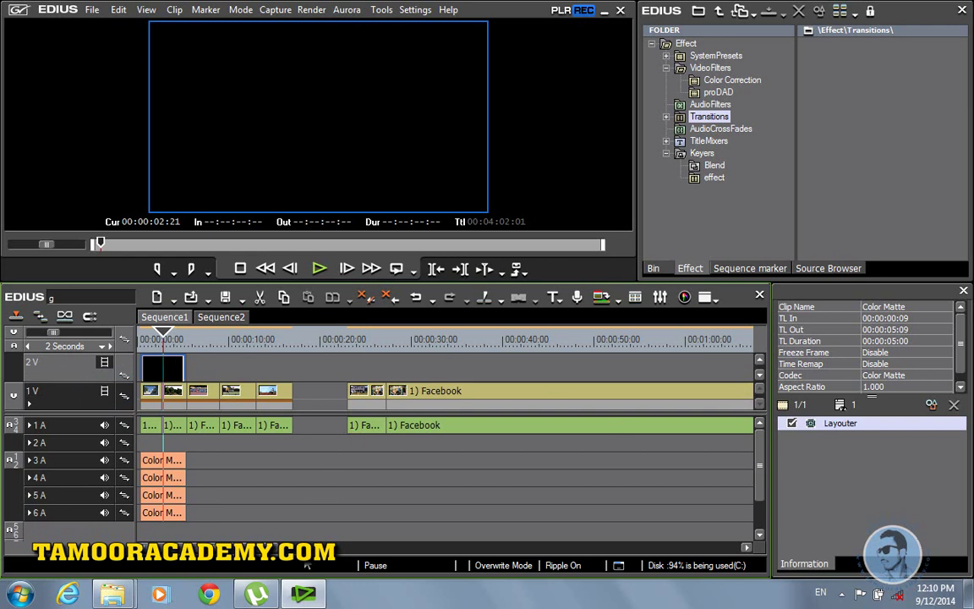
{"action": "left_click_drag", "start_coordinate": [342, 285], "coordinate": [322, 167]}
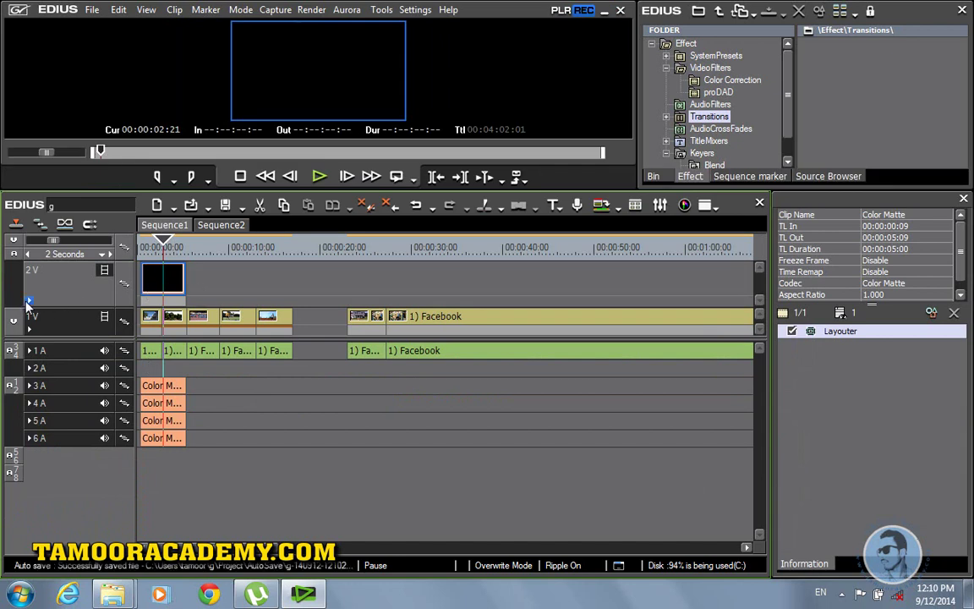
{"action": "left_click_drag", "start_coordinate": [28, 303], "coordinate": [99, 318]}
{"action": "left_click", "coordinate": [105, 306]}
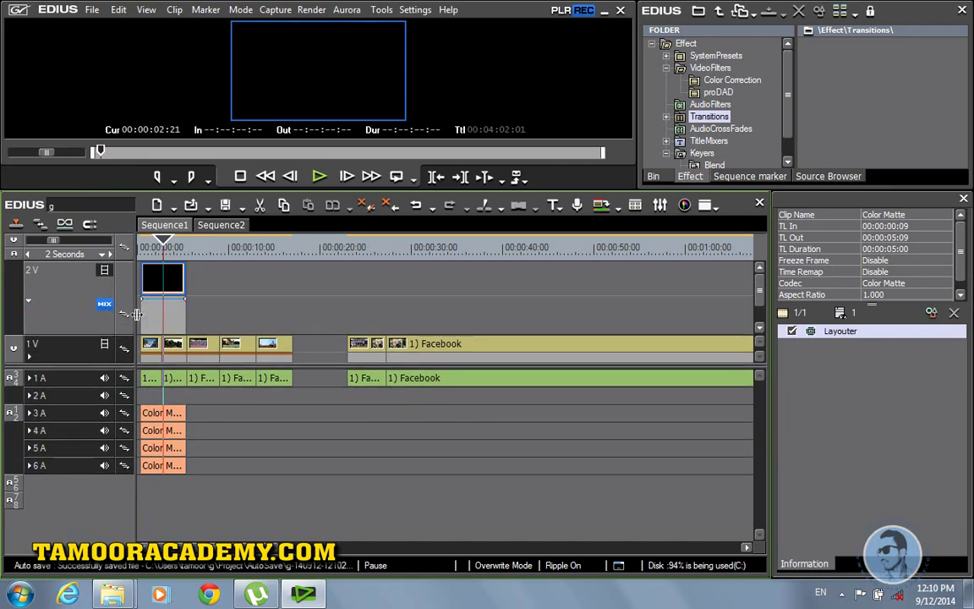
Lower the color matte's end mixer point to zero and move the playhead to 00:00:00:09.
{"action": "mouse_move", "coordinate": [157, 303]}
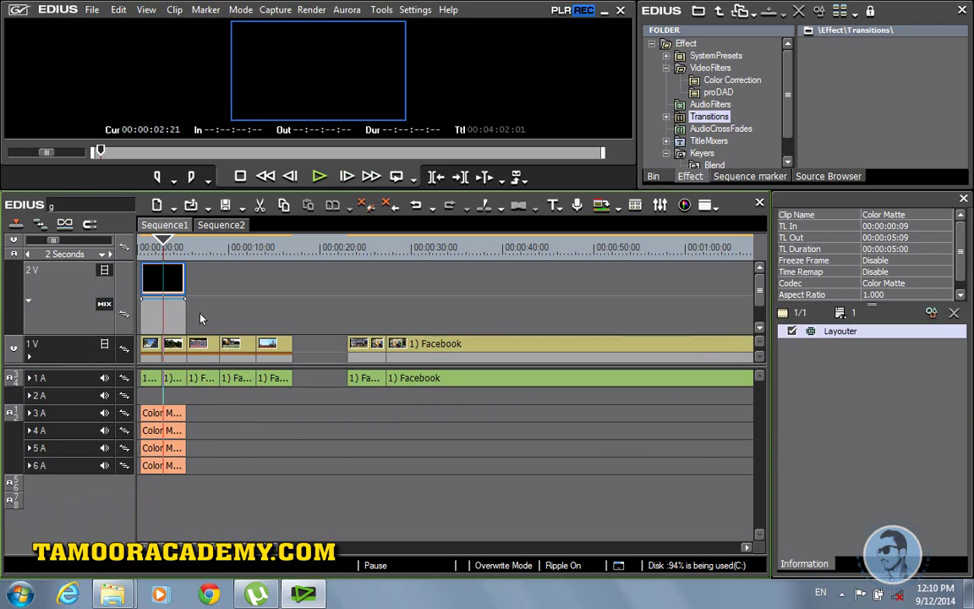
{"action": "left_click_drag", "start_coordinate": [190, 306], "coordinate": [189, 343]}
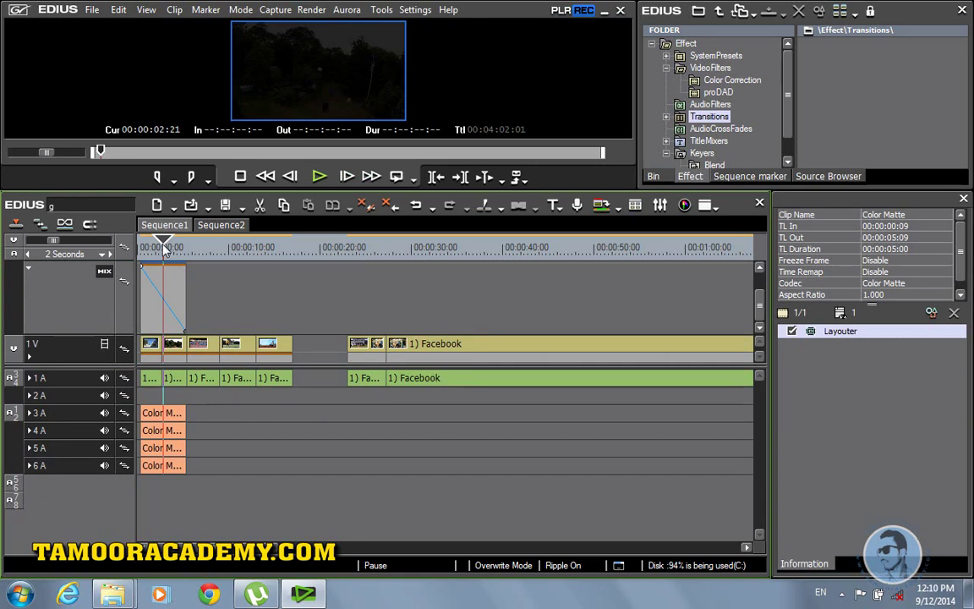
{"action": "left_click_drag", "start_coordinate": [163, 244], "coordinate": [139, 249]}
Trim the color matte's end to a duration of 00:00:01:22, collapse the 2 V mixer line and enlarge the preview.
{"action": "left_click_drag", "start_coordinate": [759, 306], "coordinate": [616, 238]}
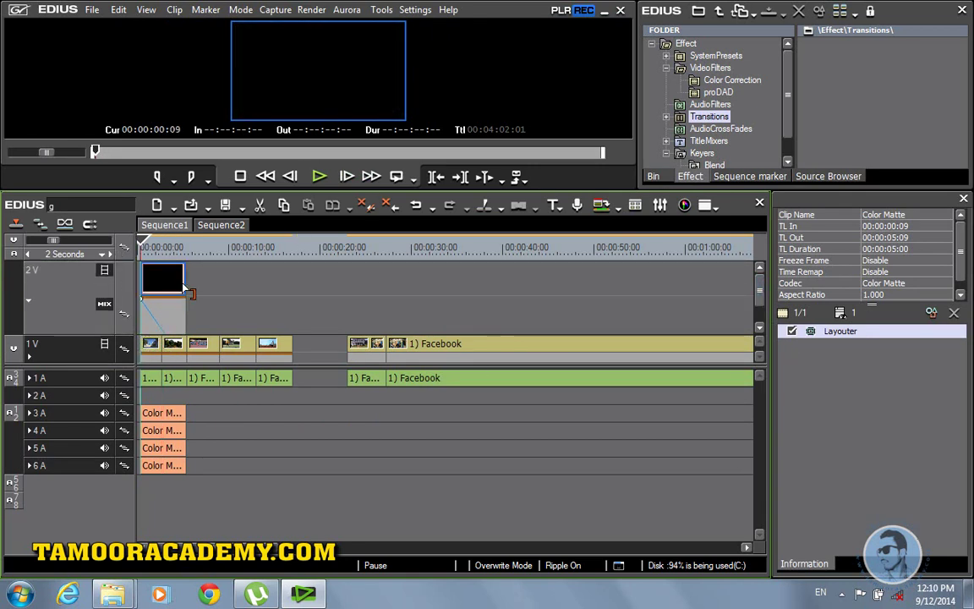
{"action": "left_click_drag", "start_coordinate": [186, 284], "coordinate": [154, 350]}
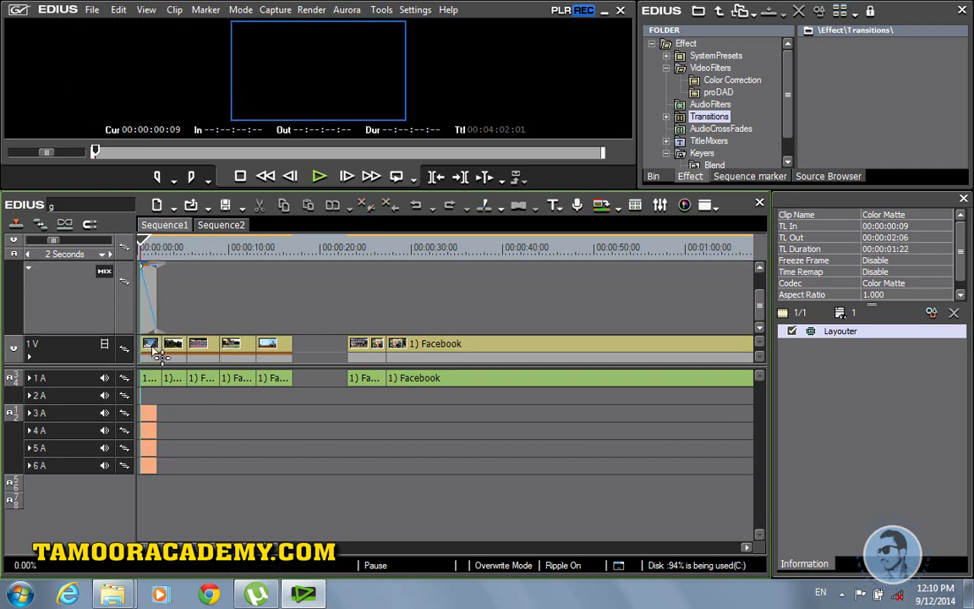
{"action": "scroll", "coordinate": [759, 308], "scroll_direction": "up", "scroll_amount": 2}
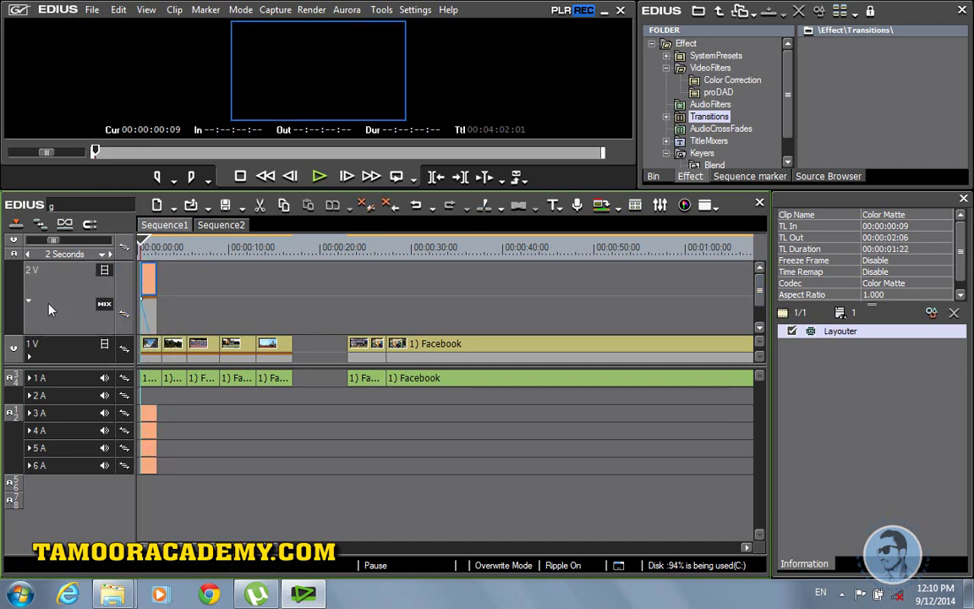
{"action": "left_click", "coordinate": [27, 303]}
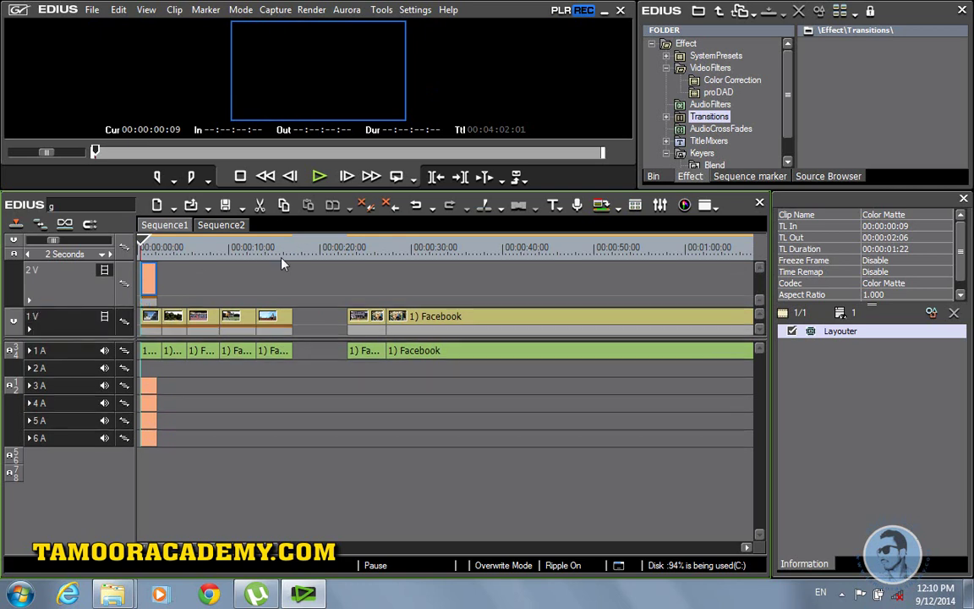
{"action": "left_click_drag", "start_coordinate": [293, 193], "coordinate": [303, 424]}
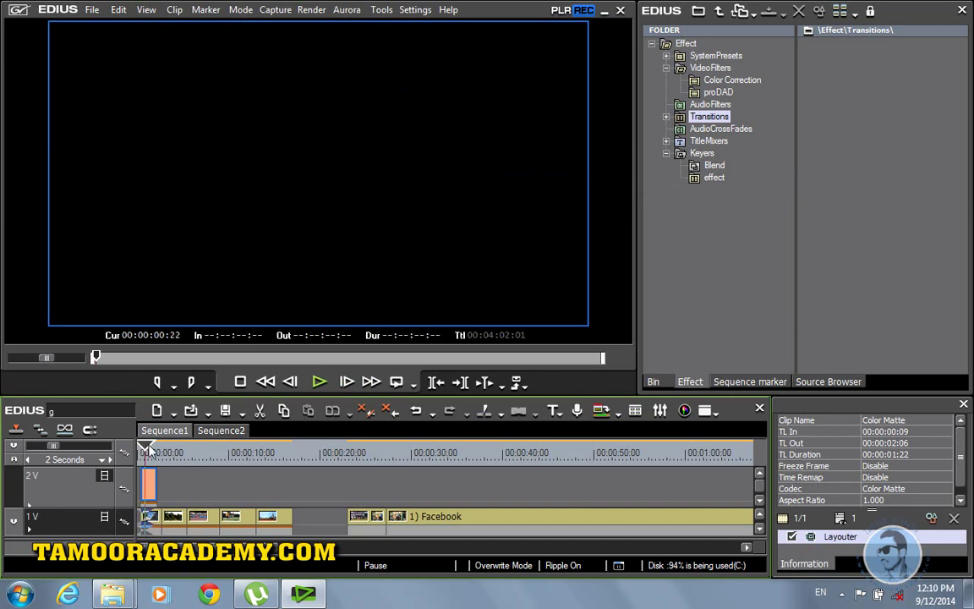
Play back the color matte's fade over the first clip and copy the color matte.
{"action": "left_click", "coordinate": [319, 384]}
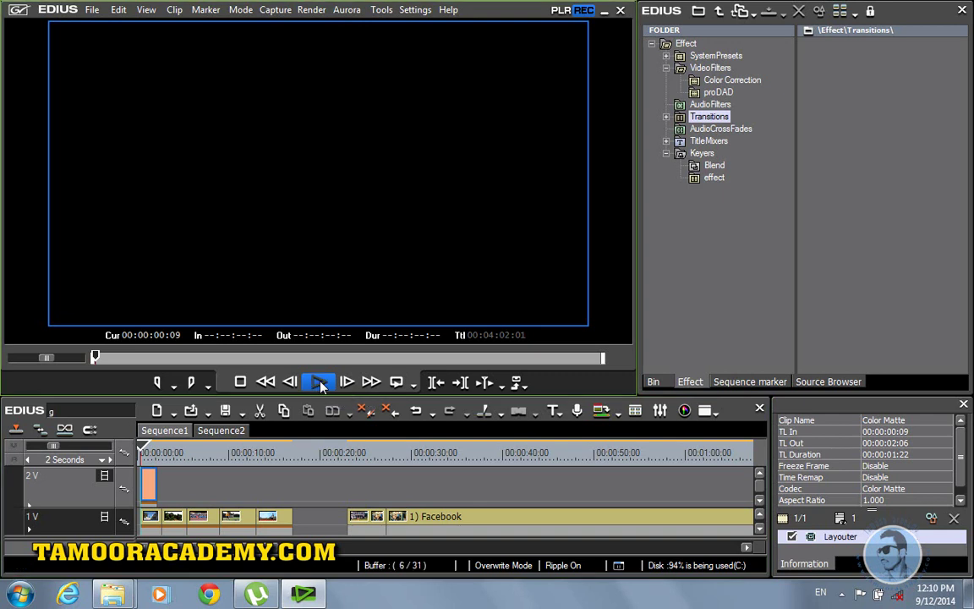
{"action": "left_click", "coordinate": [320, 384]}
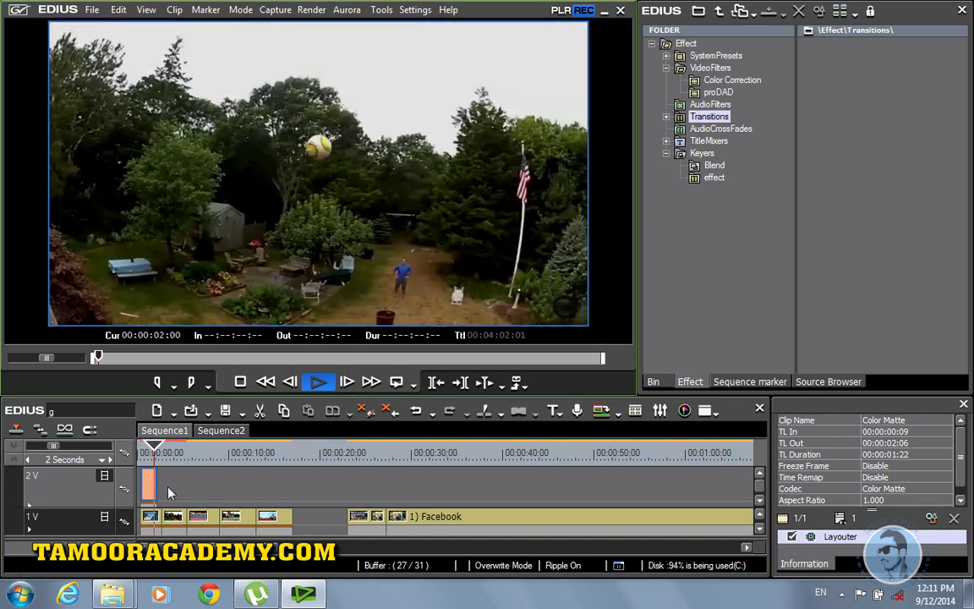
{"action": "right_click", "coordinate": [149, 483]}
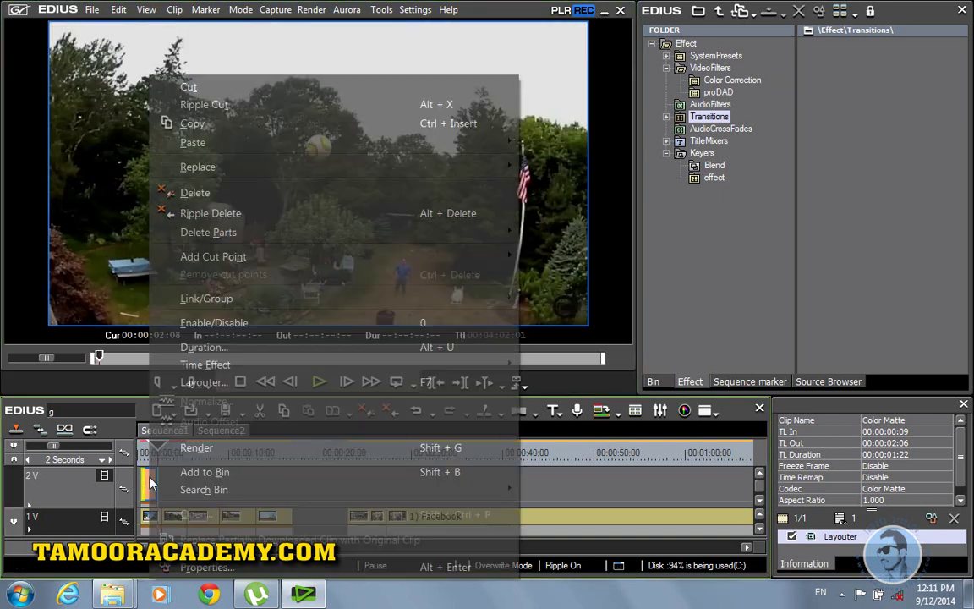
{"action": "left_click", "coordinate": [201, 124]}
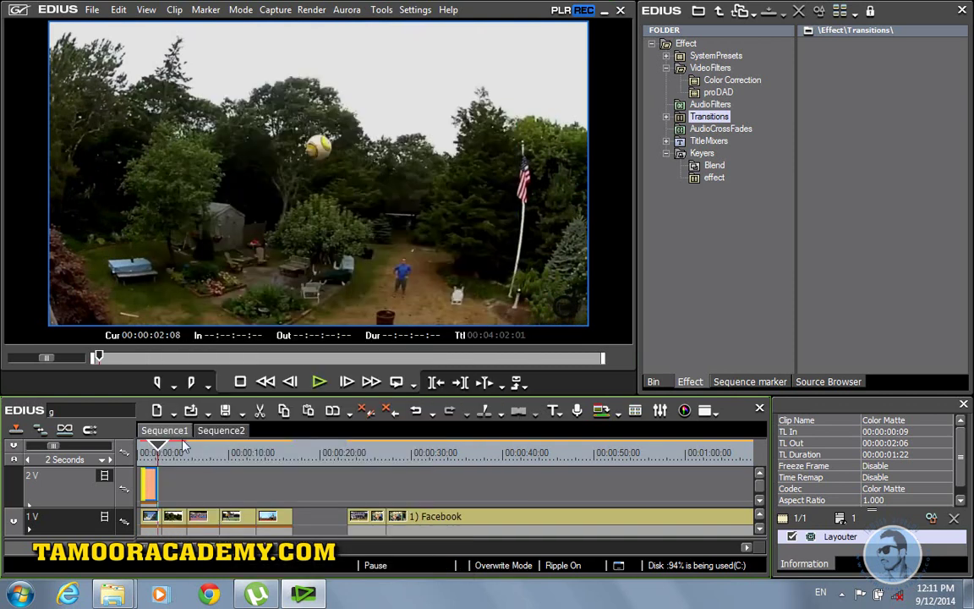
Paste the color matte onto the 2 V track at the start of the third, second, fourth and fifth clips.
{"action": "left_click_drag", "start_coordinate": [165, 449], "coordinate": [187, 450]}
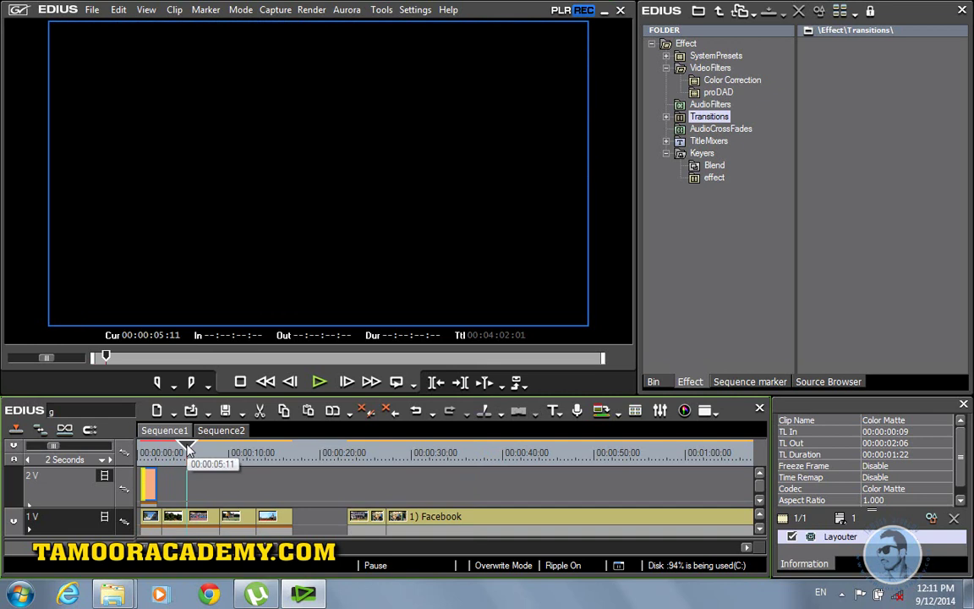
{"action": "key", "text": "ctrl+v"}
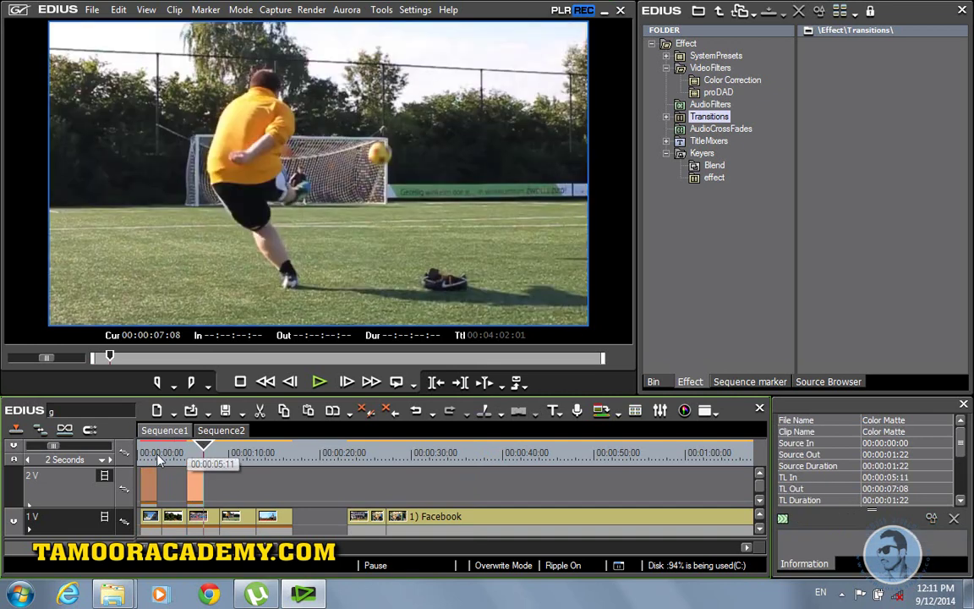
{"action": "left_click", "coordinate": [166, 452]}
{"action": "key", "text": "ctrl+v"}
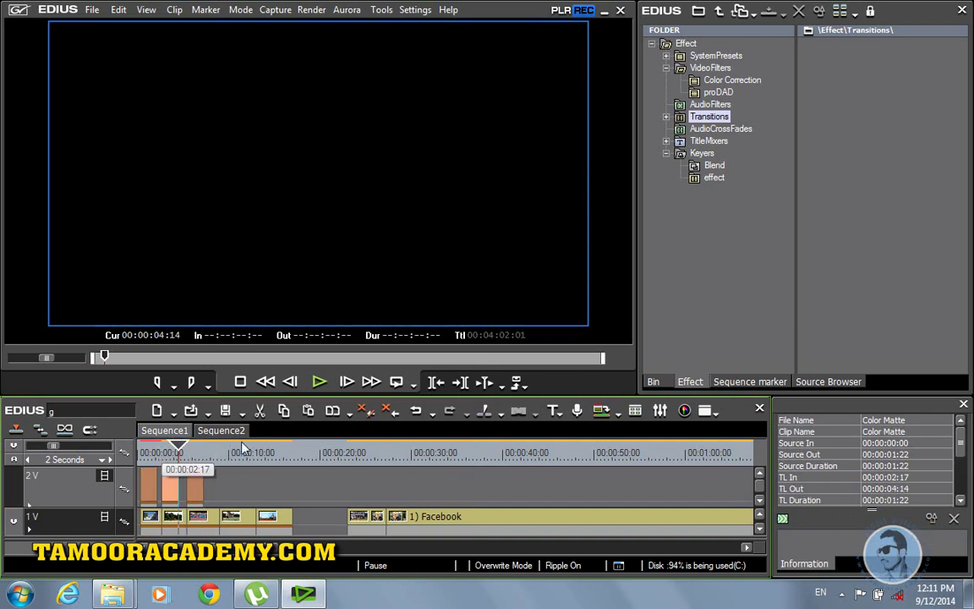
{"action": "left_click", "coordinate": [221, 451]}
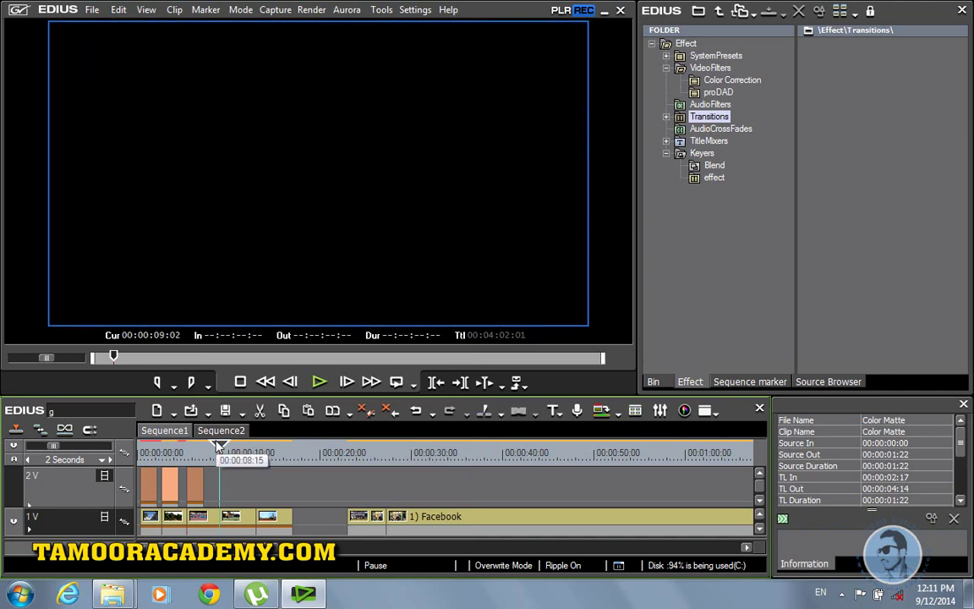
{"action": "key", "text": "ctrl+v"}
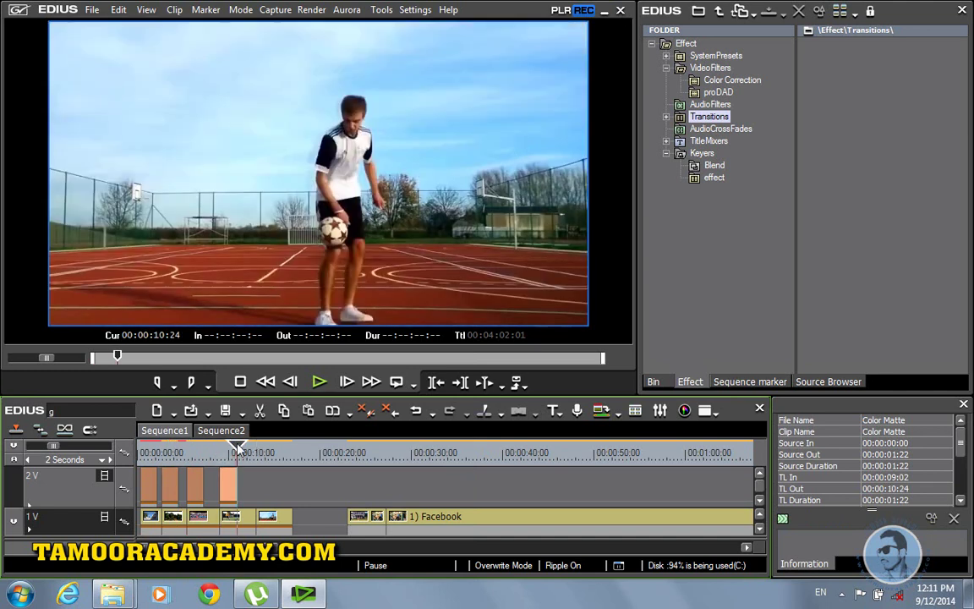
{"action": "left_click", "coordinate": [257, 450]}
{"action": "key", "text": "ctrl+v"}
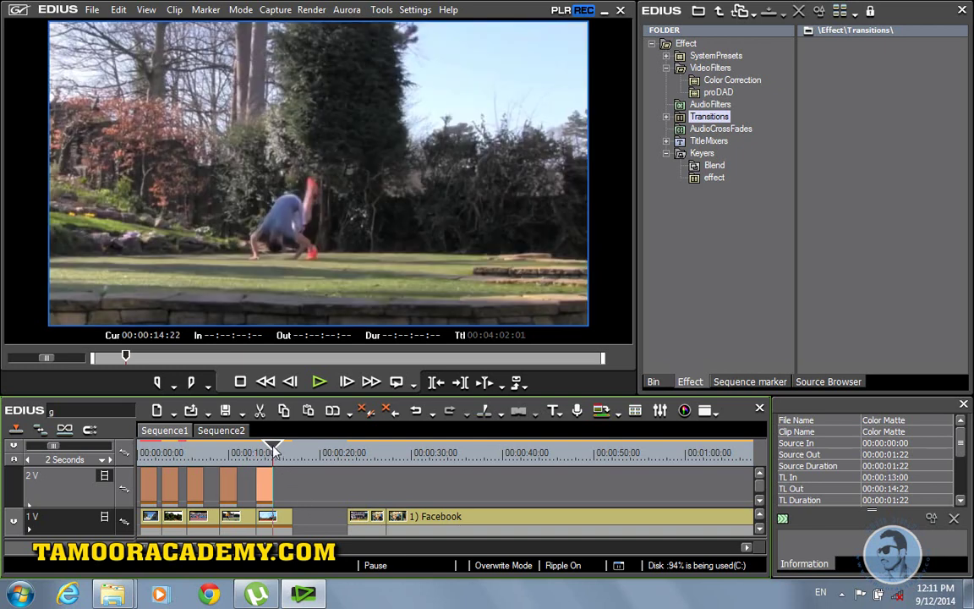
Play the sequence from its beginning through the fifth clip to review the fades.
{"action": "key", "text": "Home"}
{"action": "left_click", "coordinate": [319, 382]}
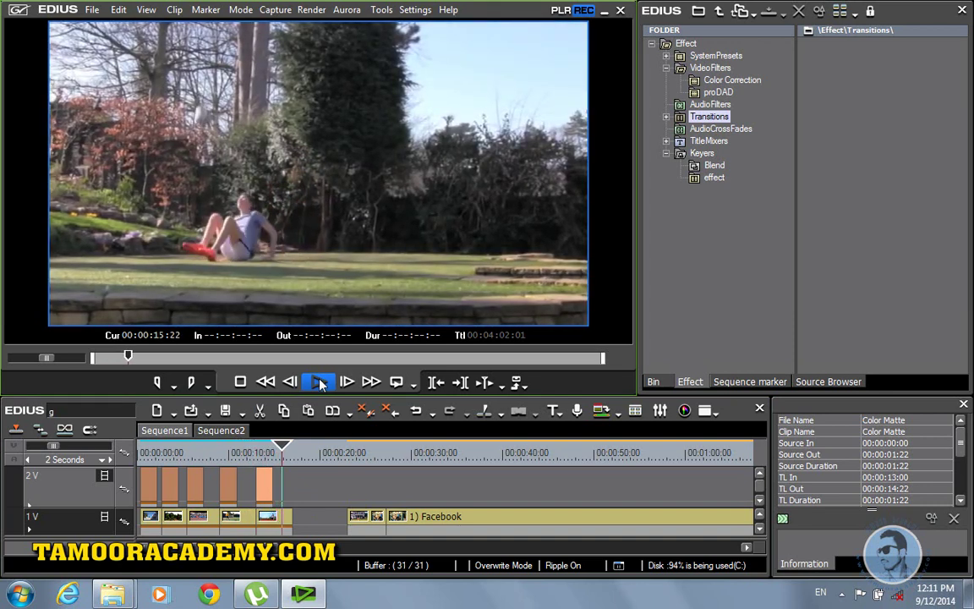
{"action": "left_click", "coordinate": [320, 383]}
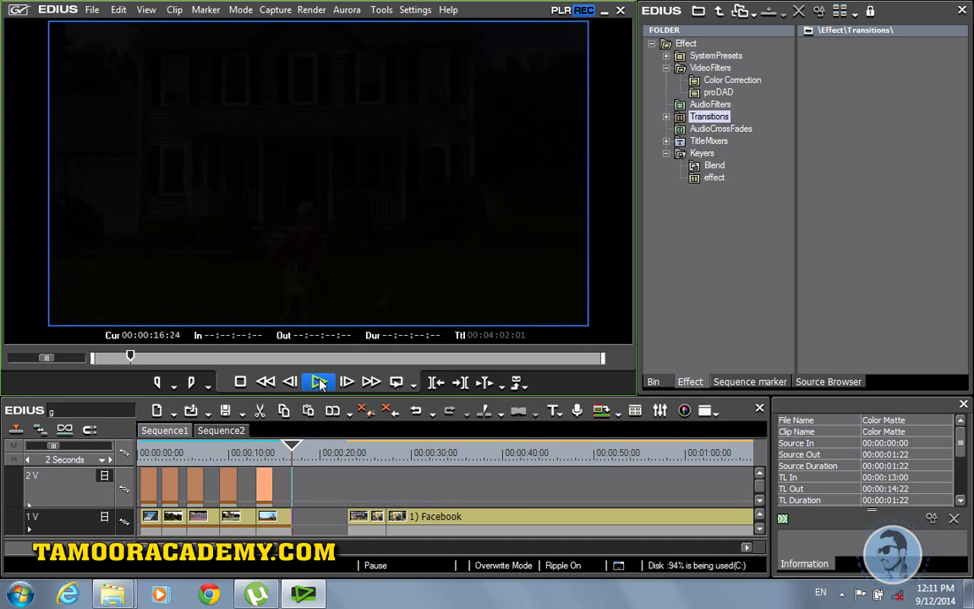
Expand the 1 V track's mixer line in an enlarged timeline area and trim the fifth clip to a duration of 00:00:03:05.
{"action": "left_click", "coordinate": [264, 488]}
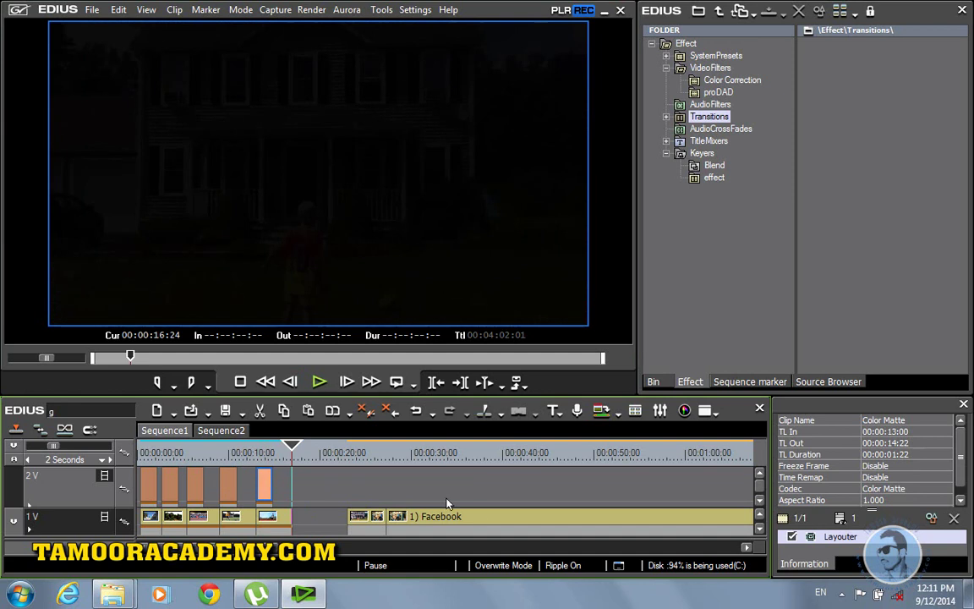
{"action": "left_click_drag", "start_coordinate": [345, 395], "coordinate": [365, 292]}
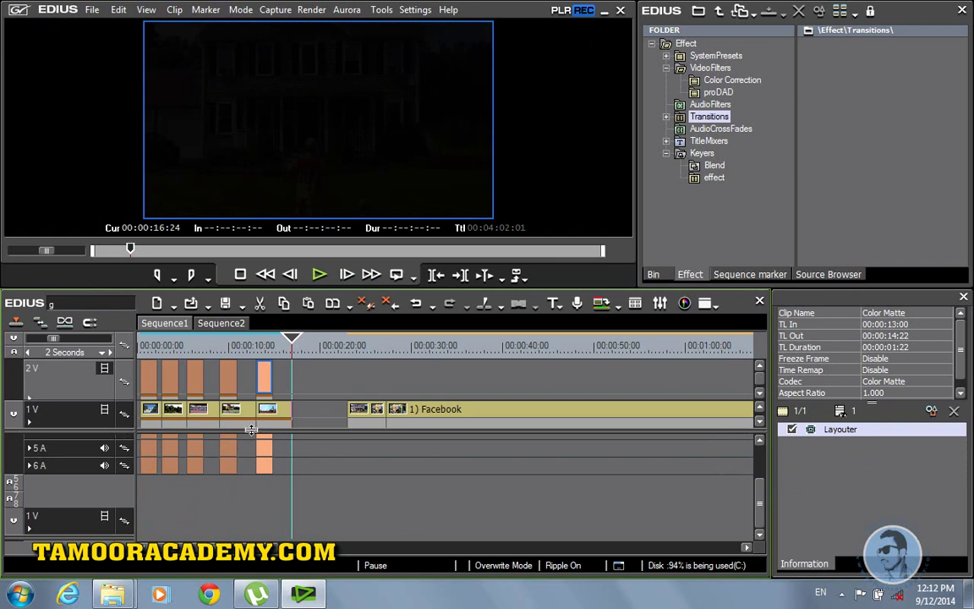
{"action": "left_click", "coordinate": [30, 422]}
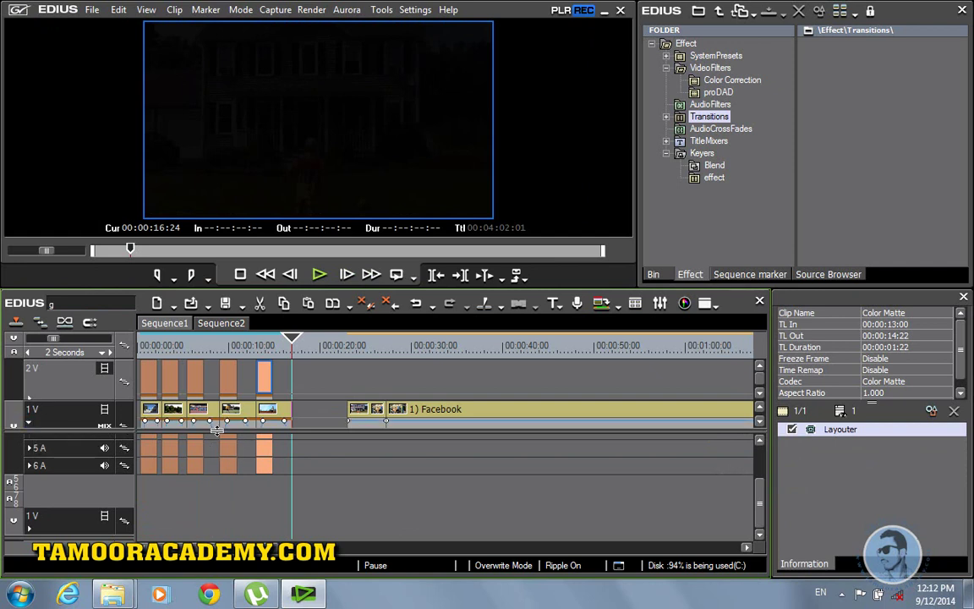
{"action": "left_click", "coordinate": [267, 421]}
{"action": "left_click_drag", "start_coordinate": [285, 414], "coordinate": [293, 418]}
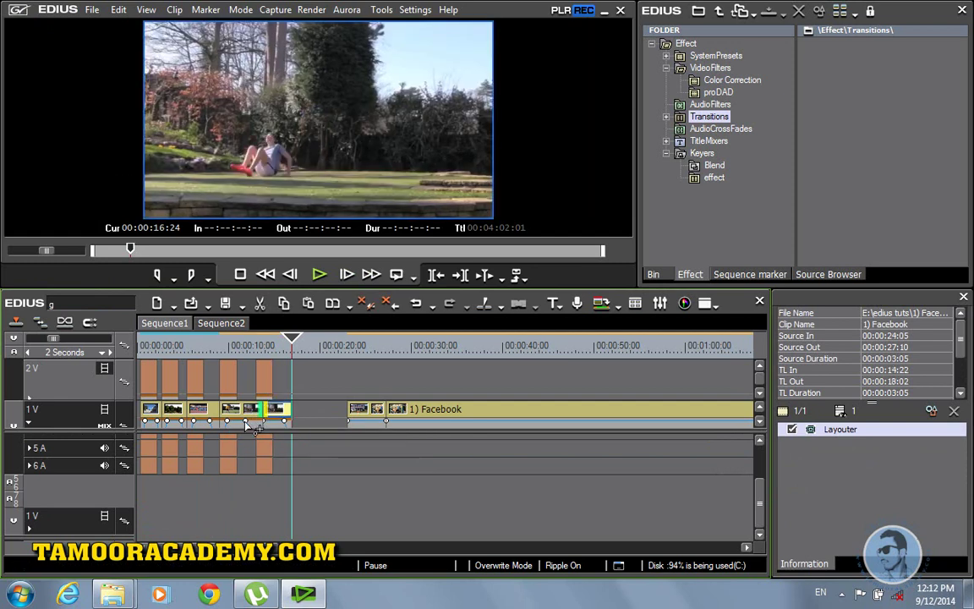
Play back the join between the fourth and fifth clips and move the fifth clip to start at 00:00:13:20.
{"action": "left_click_drag", "start_coordinate": [290, 350], "coordinate": [245, 347]}
{"action": "left_click", "coordinate": [319, 275]}
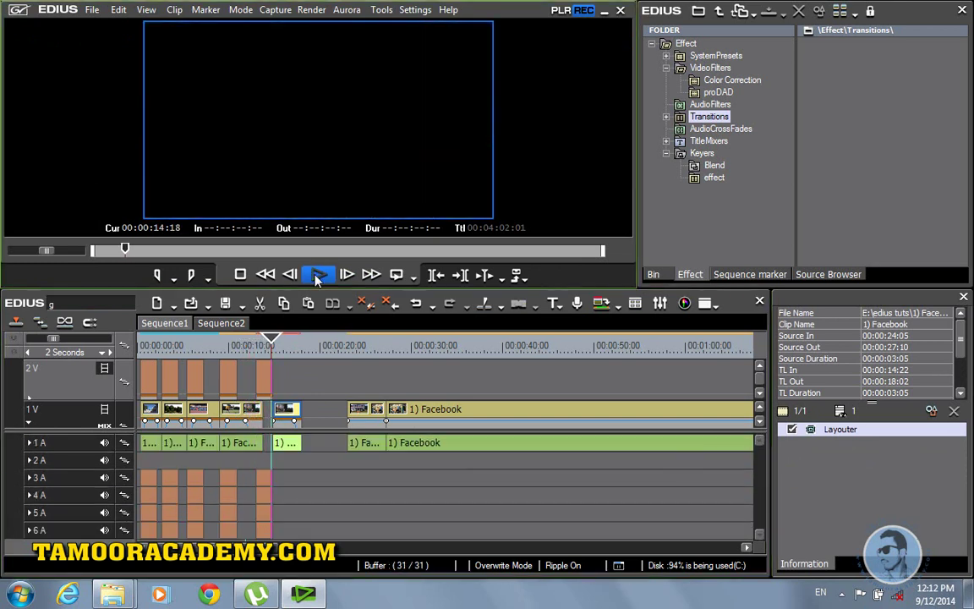
{"action": "left_click", "coordinate": [316, 276]}
{"action": "left_click_drag", "start_coordinate": [289, 409], "coordinate": [278, 409]}
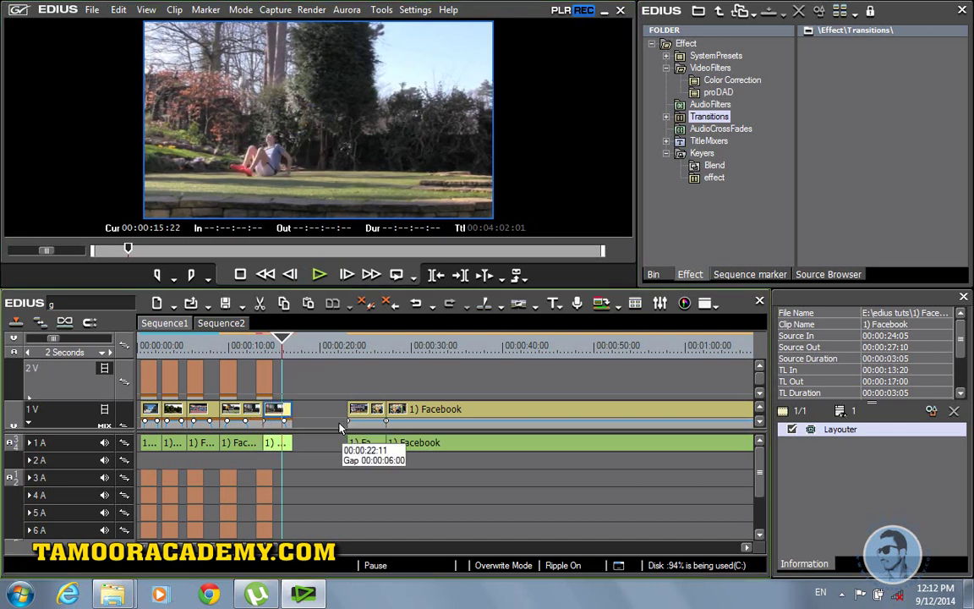
Move the playhead to 00:00:06:05 and add one video track above the 2 V track.
{"action": "left_click", "coordinate": [192, 343]}
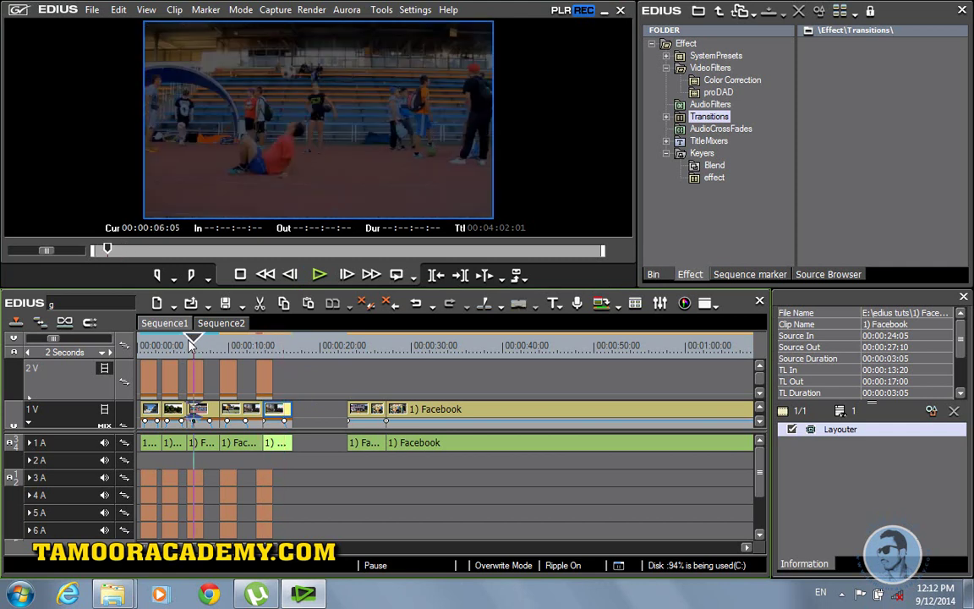
{"action": "right_click", "coordinate": [66, 377]}
{"action": "mouse_move", "coordinate": [212, 260]}
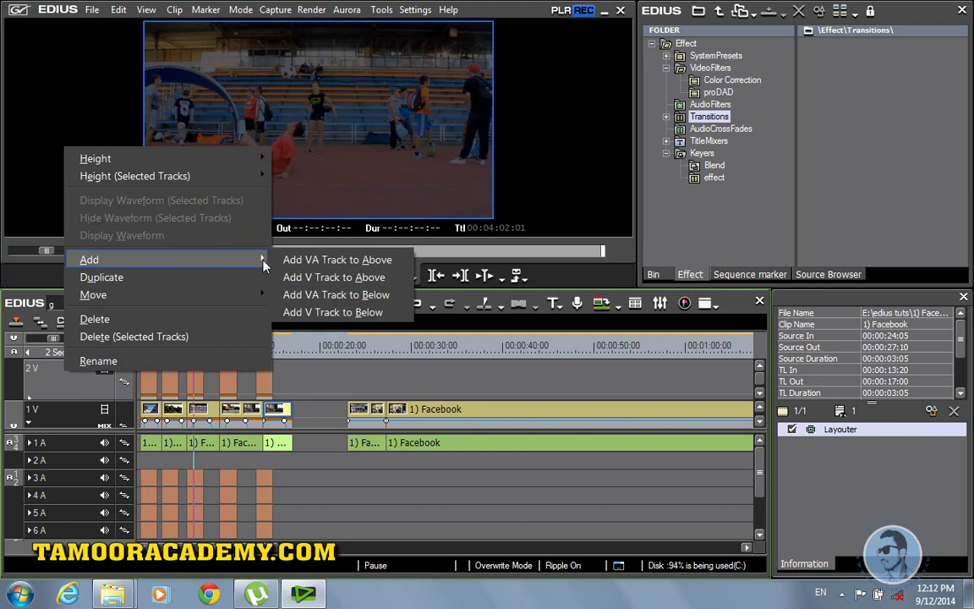
{"action": "left_click", "coordinate": [291, 278]}
{"action": "left_click", "coordinate": [368, 413]}
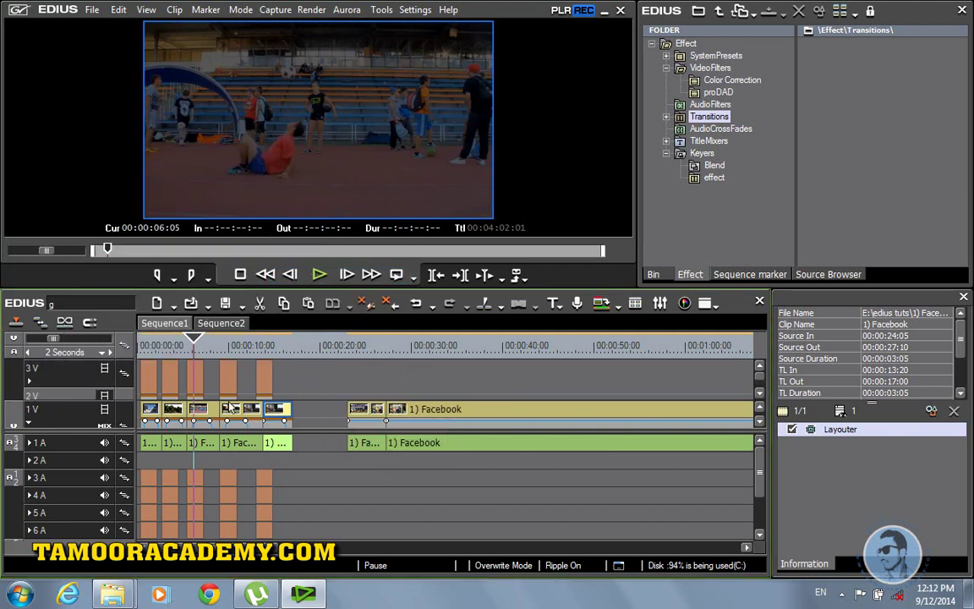
{"action": "right_click", "coordinate": [208, 371]}
{"action": "mouse_move", "coordinate": [414, 379]}
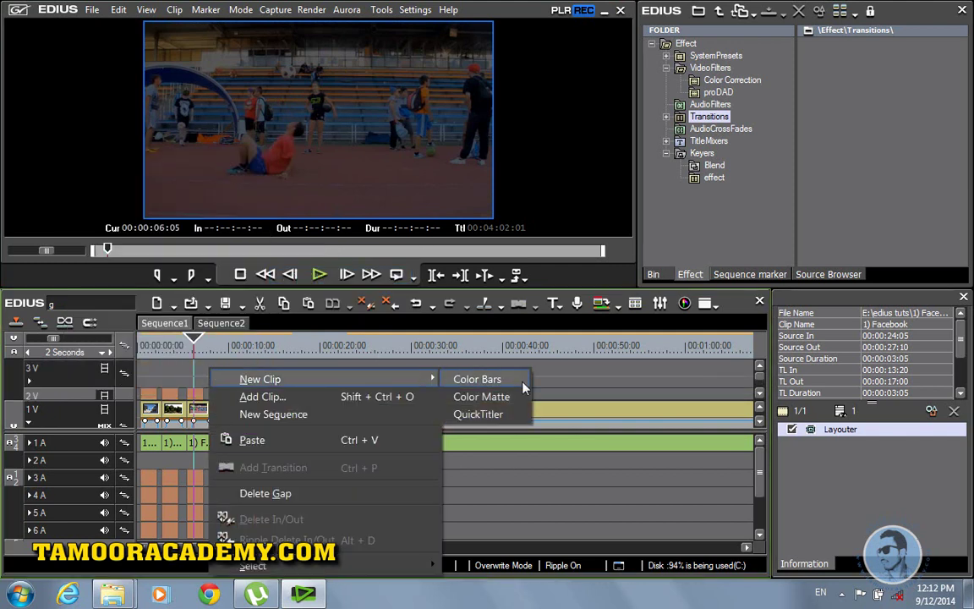
{"action": "left_click", "coordinate": [479, 414]}
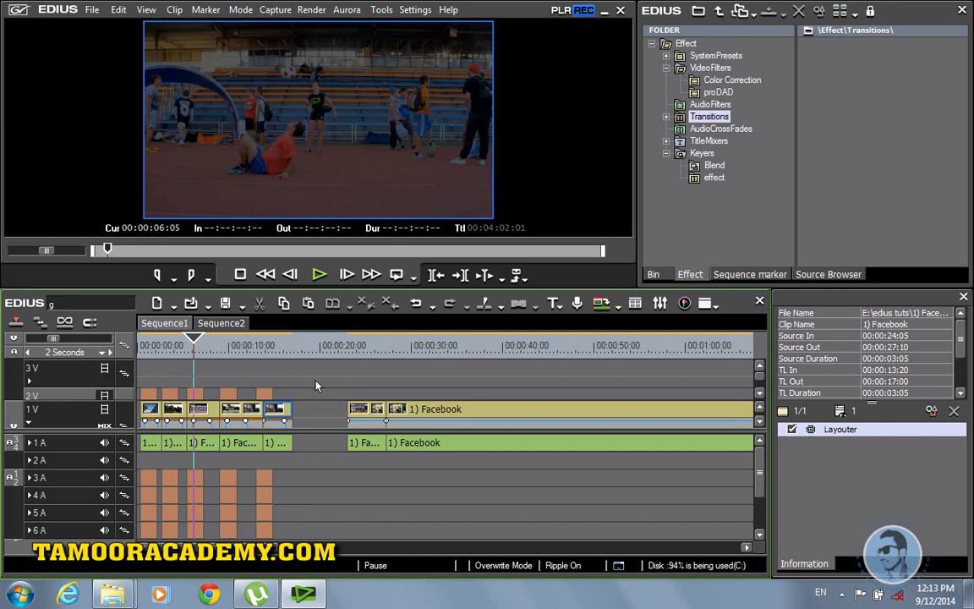
Delete the short 1) Facebook clip directly after the gap on the 1 V track.
{"action": "left_click", "coordinate": [366, 445]}
{"action": "scroll", "coordinate": [372, 468], "scroll_direction": "down", "scroll_amount": 1}
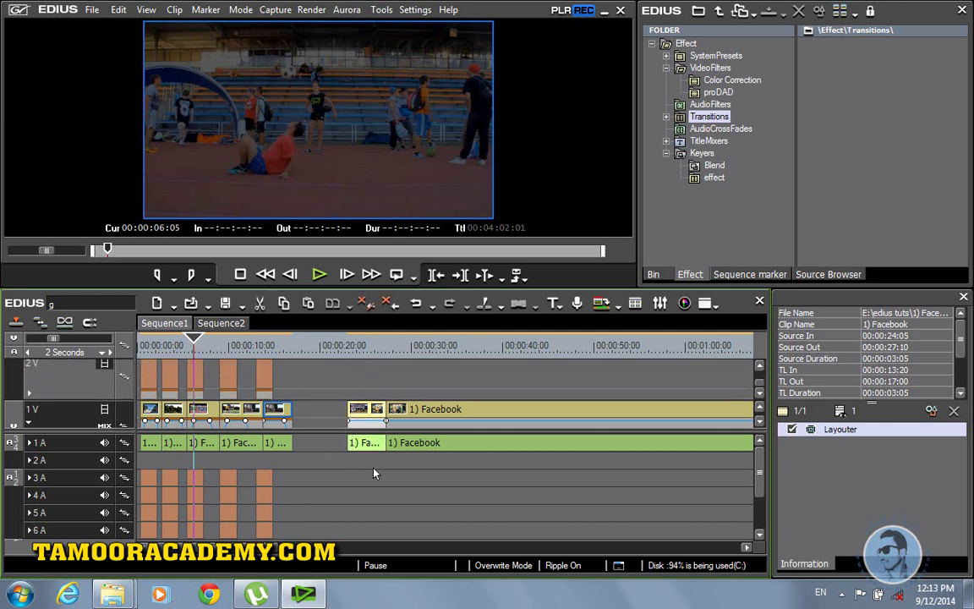
{"action": "key", "text": "Delete"}
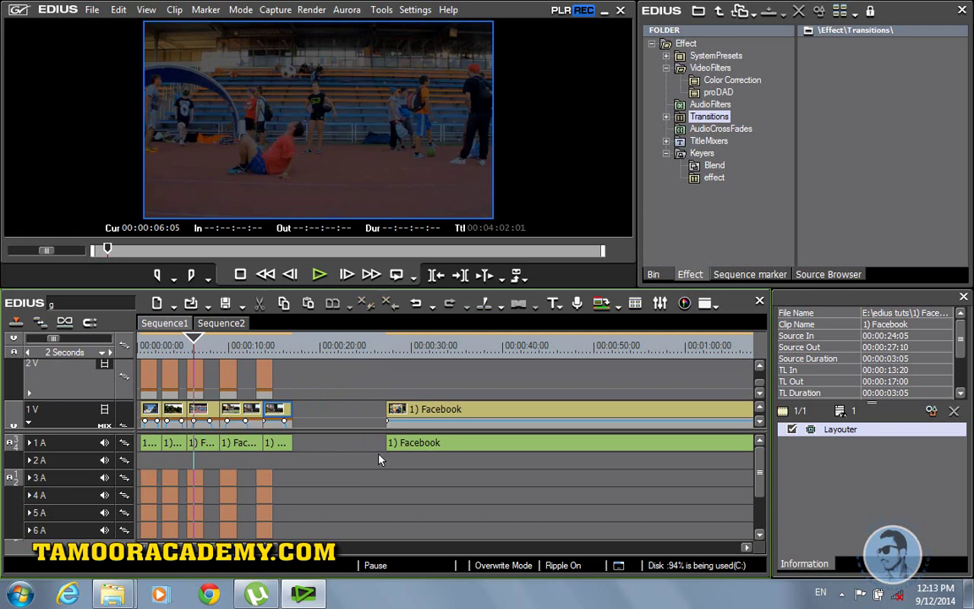
Cut the long remaining 1) Facebook clip at 00:00:30:00, 00:00:32:11, 00:00:45:05, 00:00:47:00, 00:00:52:12 and 00:00:55:03.
{"action": "left_click", "coordinate": [412, 348]}
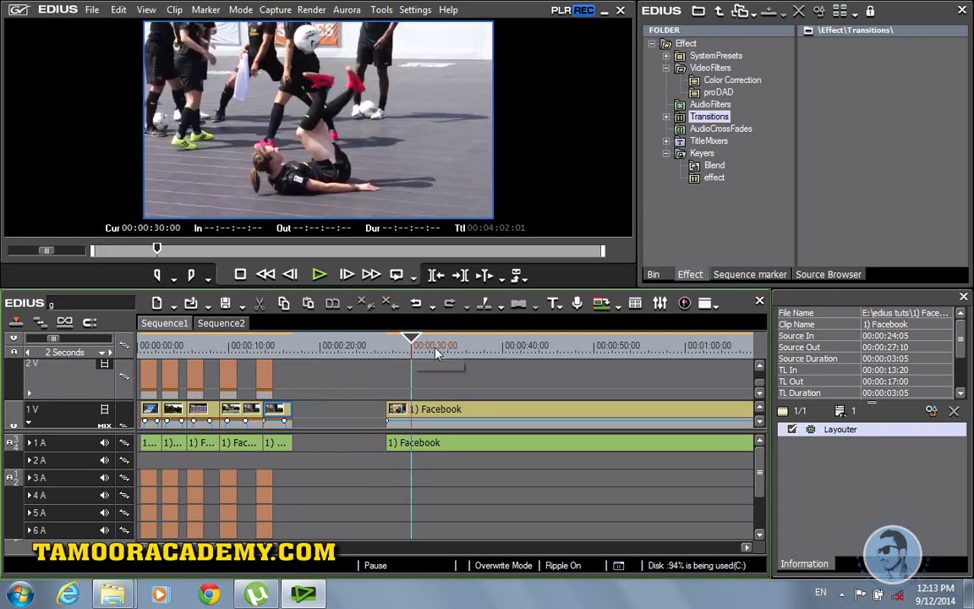
{"action": "left_click", "coordinate": [421, 413]}
{"action": "key", "text": "c"}
{"action": "left_click", "coordinate": [434, 348]}
{"action": "key", "text": "c"}
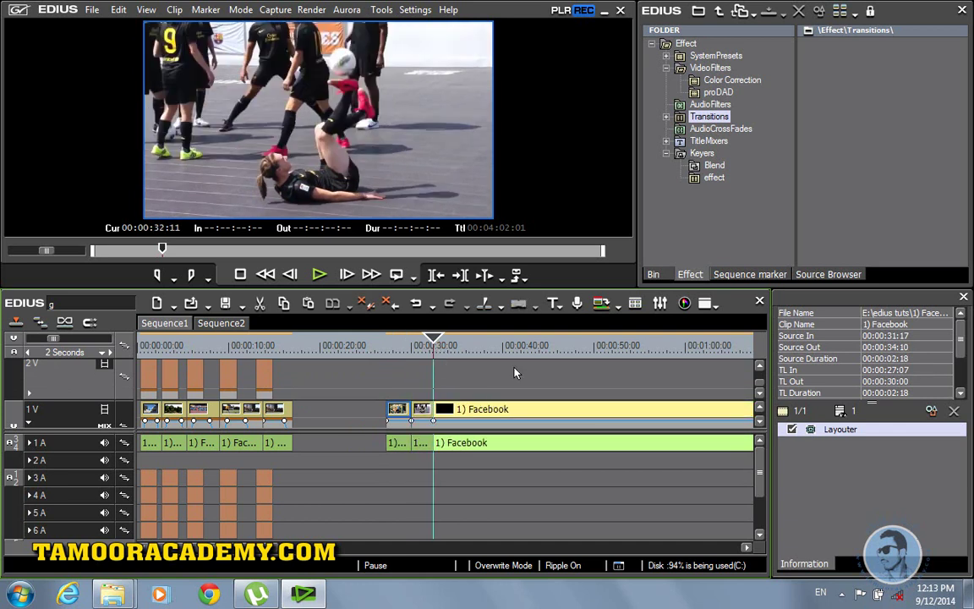
{"action": "left_click", "coordinate": [549, 345]}
{"action": "key", "text": "c"}
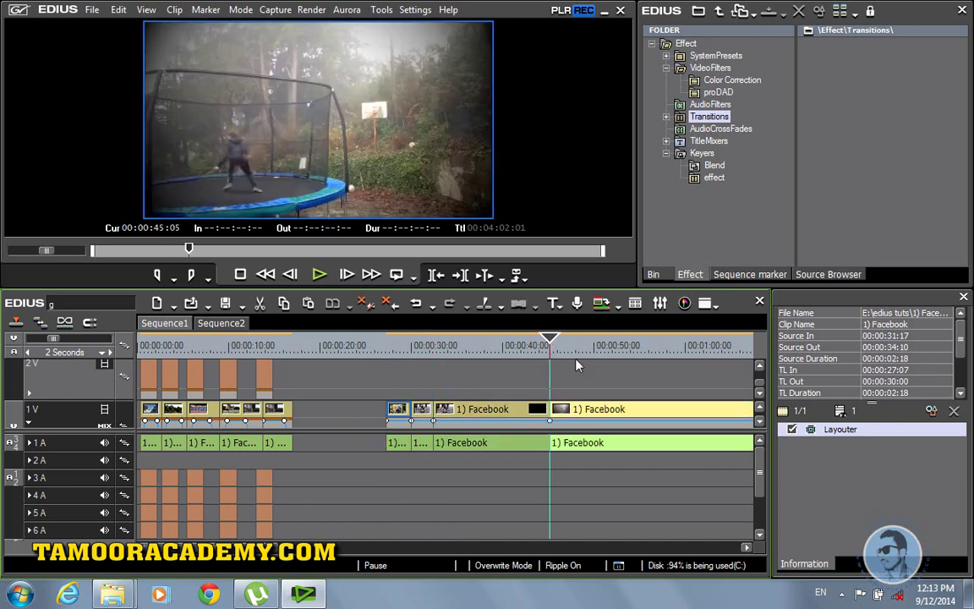
{"action": "left_click", "coordinate": [566, 345]}
{"action": "key", "text": "c"}
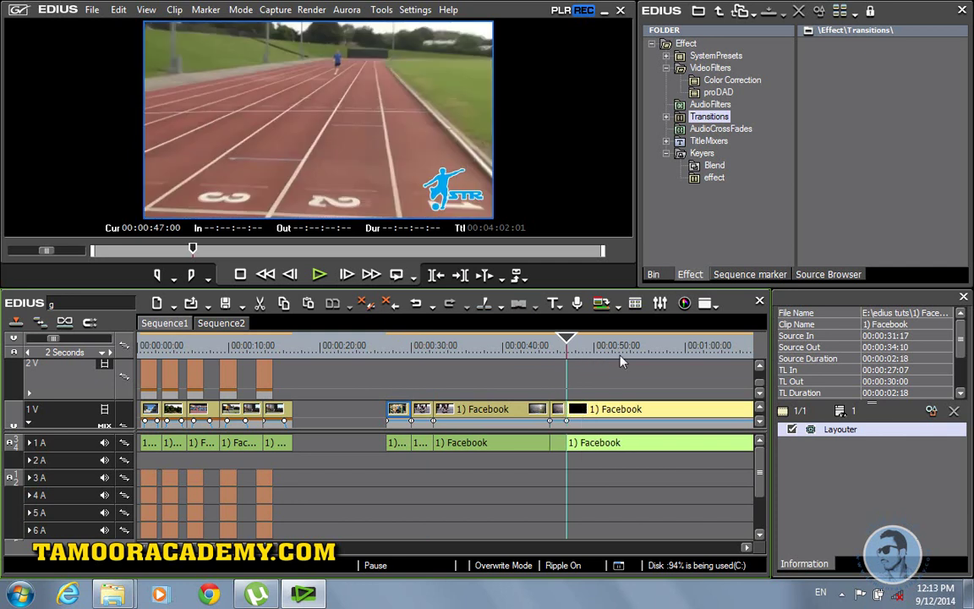
{"action": "left_click", "coordinate": [617, 345]}
{"action": "key", "text": "c"}
{"action": "left_click", "coordinate": [640, 345]}
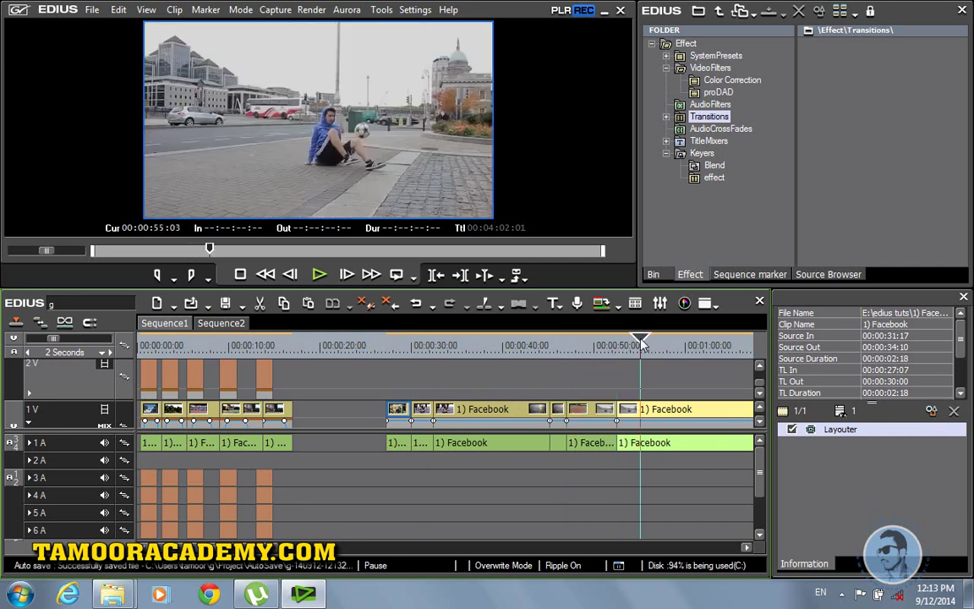
{"action": "key", "text": "c"}
Move the clips cut at 00:00:30:00, 00:00:45:05 and 00:00:52:12 behind the fifth clip, starting at 00:00:17:00, 00:00:19:11 and 00:00:21:06.
{"action": "left_click", "coordinate": [431, 409]}
{"action": "left_click_drag", "start_coordinate": [427, 391], "coordinate": [306, 407]}
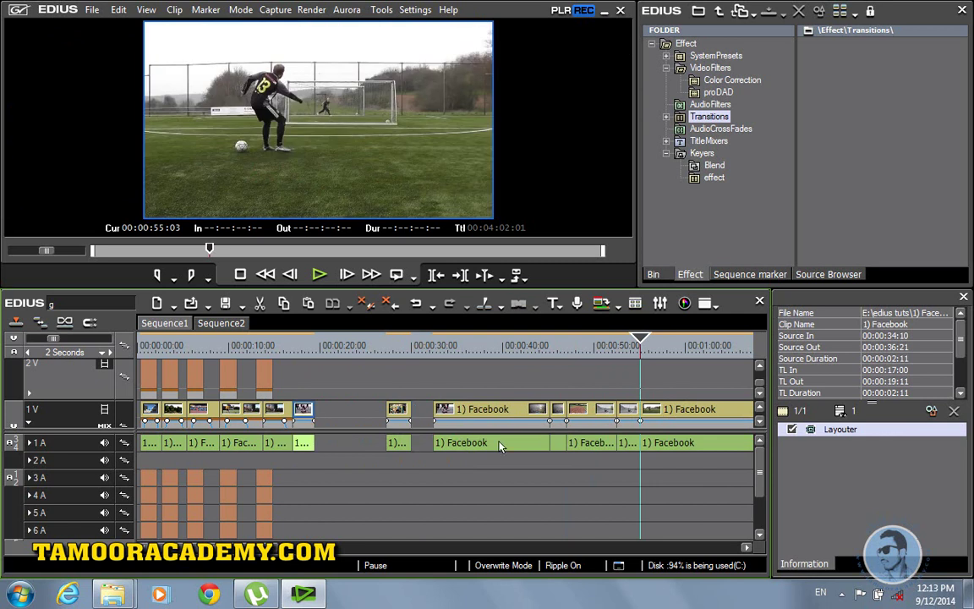
{"action": "left_click_drag", "start_coordinate": [567, 418], "coordinate": [295, 429]}
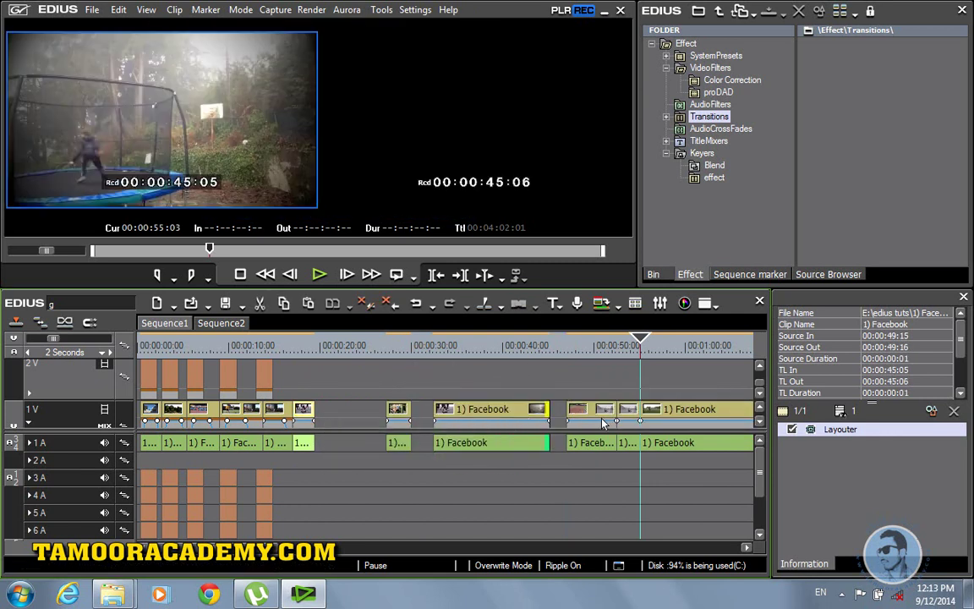
{"action": "key", "text": "ctrl+z"}
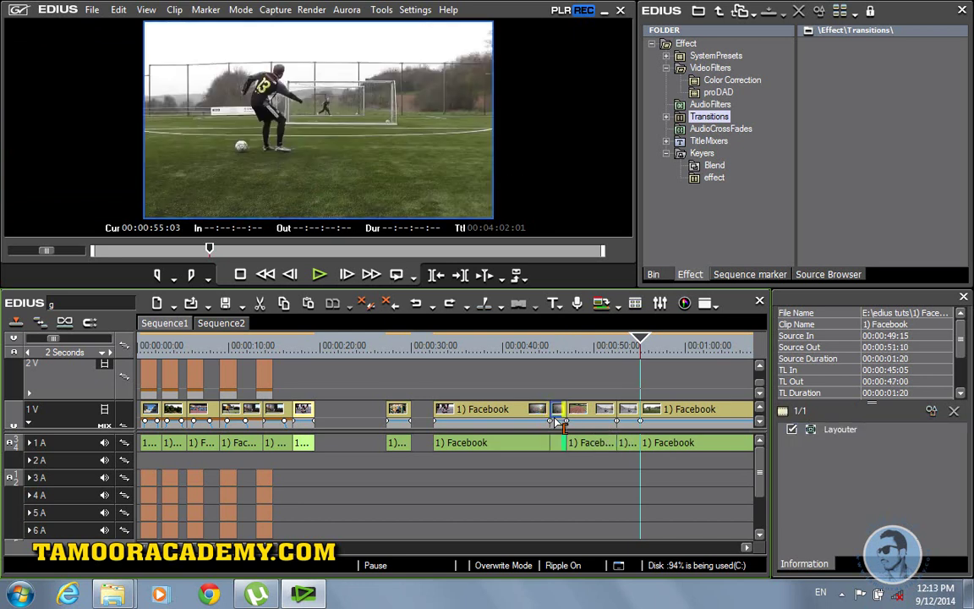
{"action": "left_click_drag", "start_coordinate": [558, 412], "coordinate": [324, 423]}
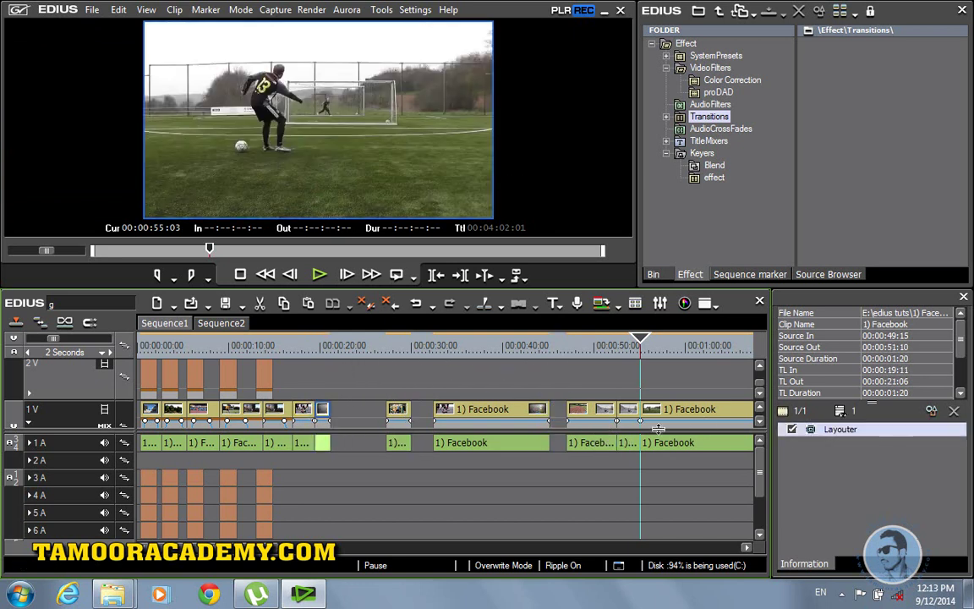
{"action": "left_click_drag", "start_coordinate": [630, 411], "coordinate": [351, 417]}
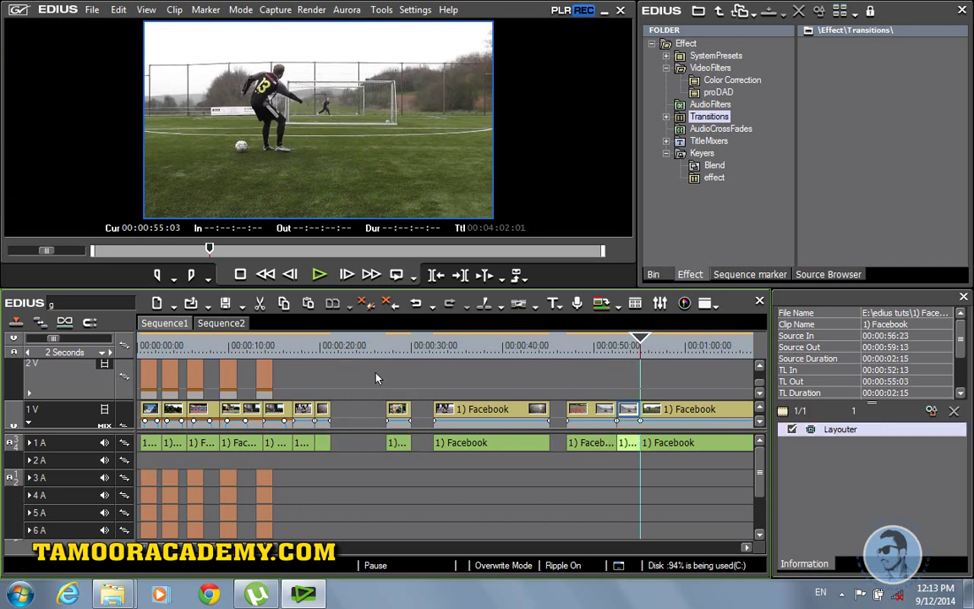
Play back the three newly joined clips on the 1 V track twice from 00:00:17:00.
{"action": "left_click", "coordinate": [293, 353]}
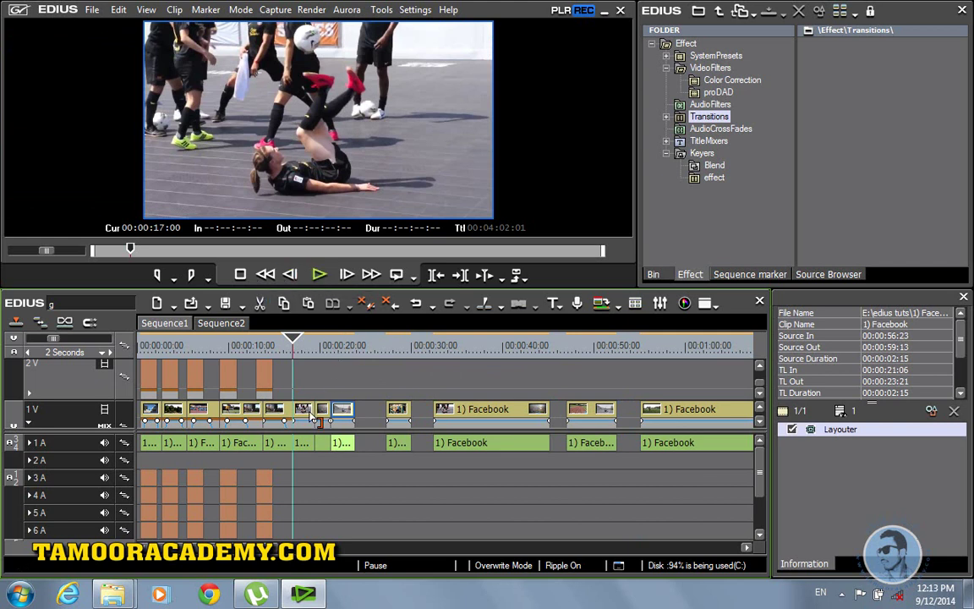
{"action": "left_click", "coordinate": [319, 276]}
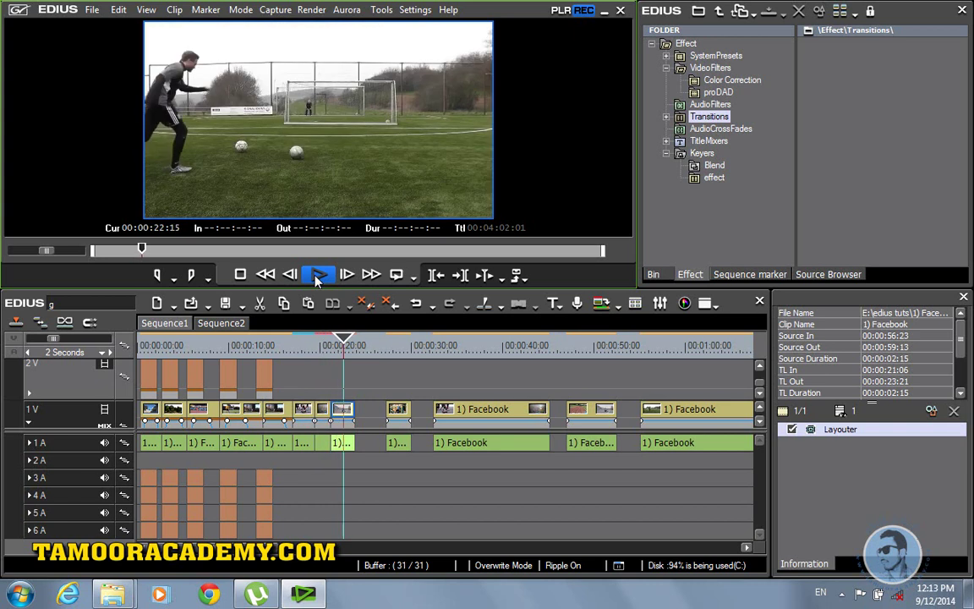
{"action": "left_click", "coordinate": [318, 274]}
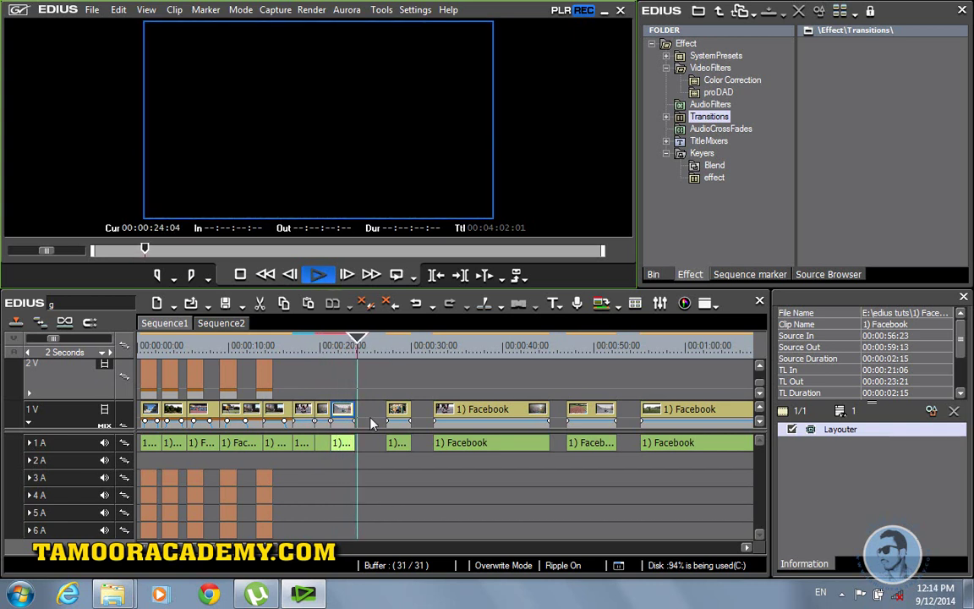
{"action": "left_click", "coordinate": [293, 343]}
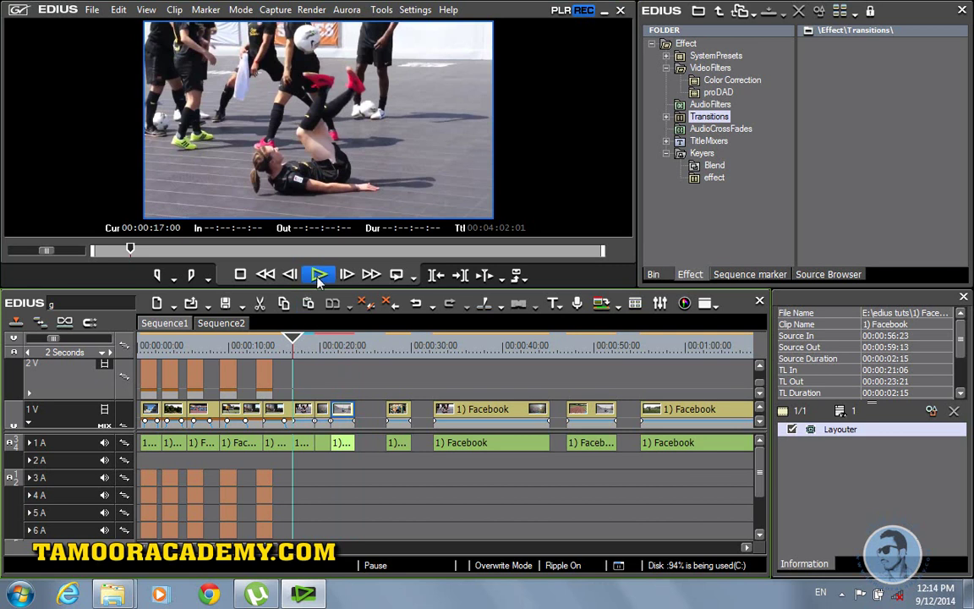
{"action": "left_click", "coordinate": [319, 276]}
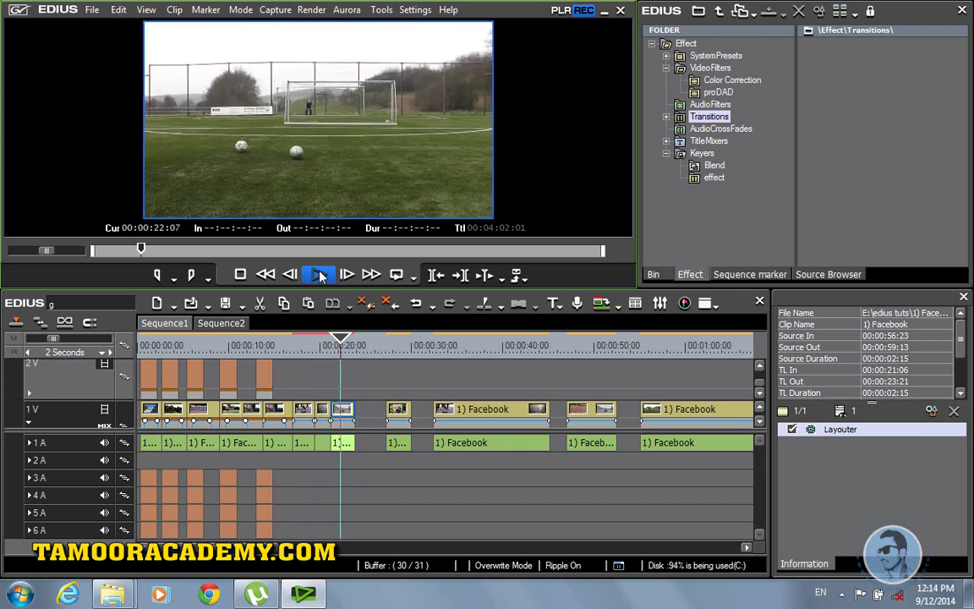
{"action": "left_click", "coordinate": [319, 276]}
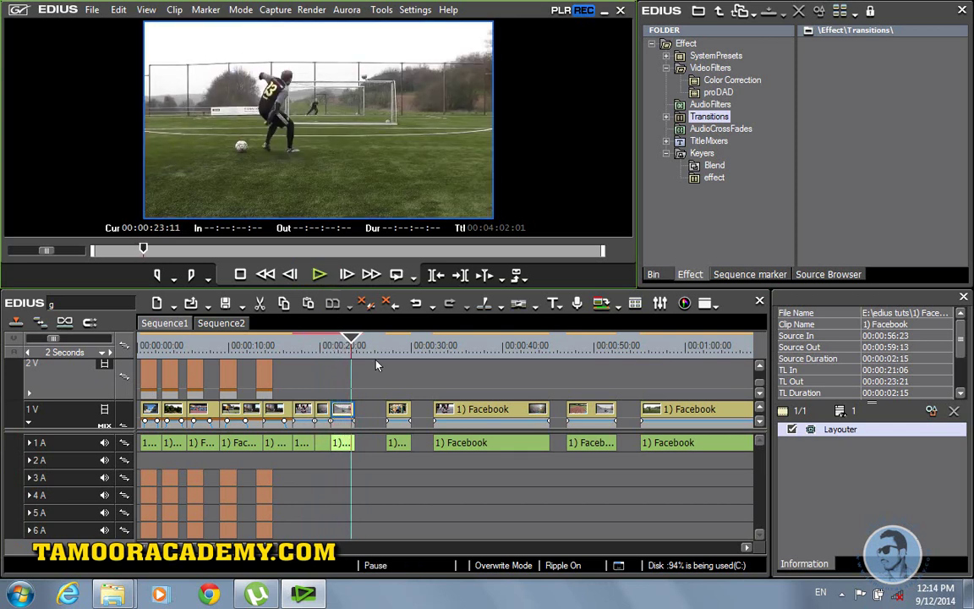
Add a mixer keyframe near the end of the clip at 00:00:21:06, lower its end point fully, and play back the fade-out.
{"action": "left_click", "coordinate": [346, 420]}
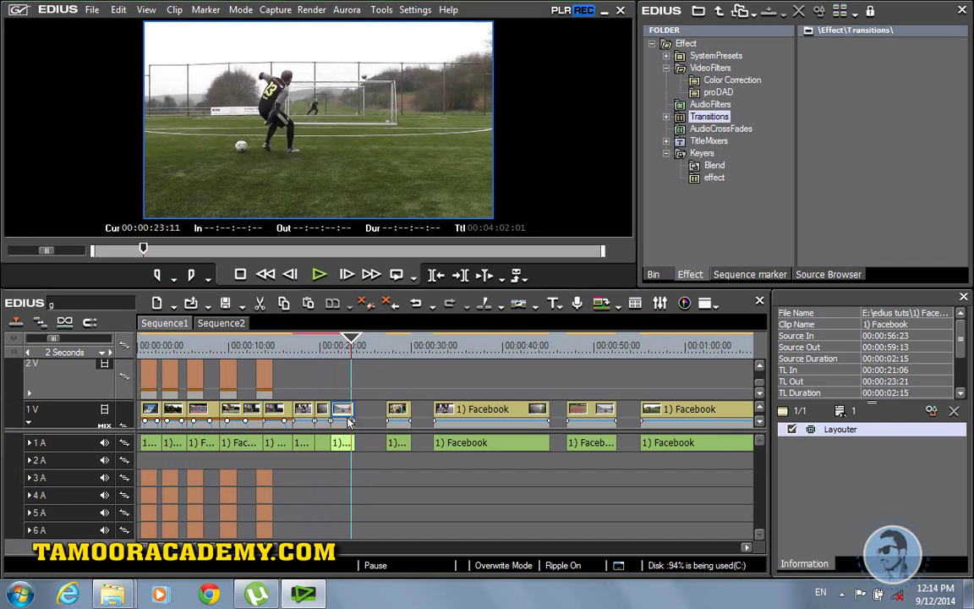
{"action": "left_click_drag", "start_coordinate": [354, 421], "coordinate": [344, 487]}
{"action": "left_click", "coordinate": [331, 345]}
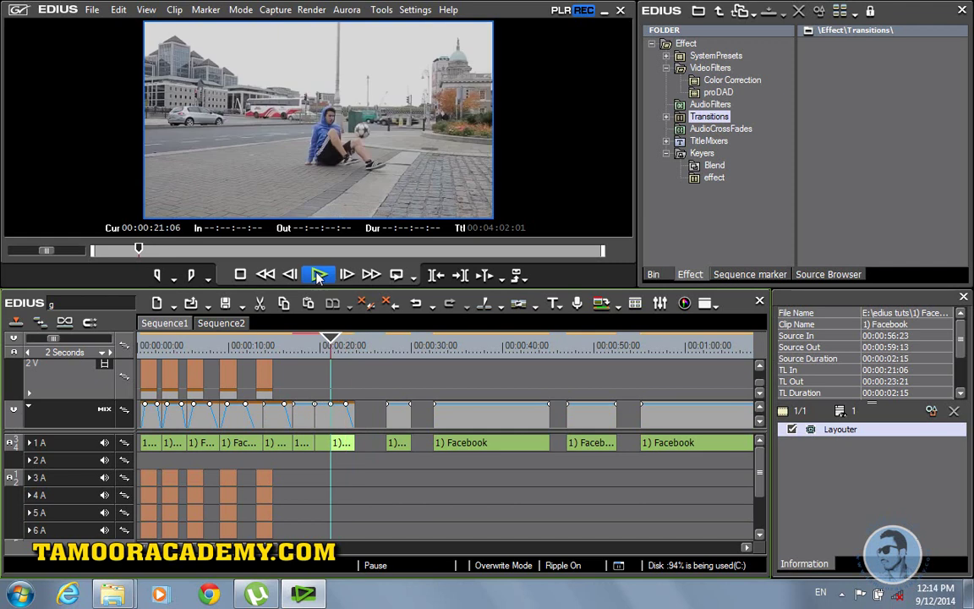
{"action": "left_click", "coordinate": [319, 276]}
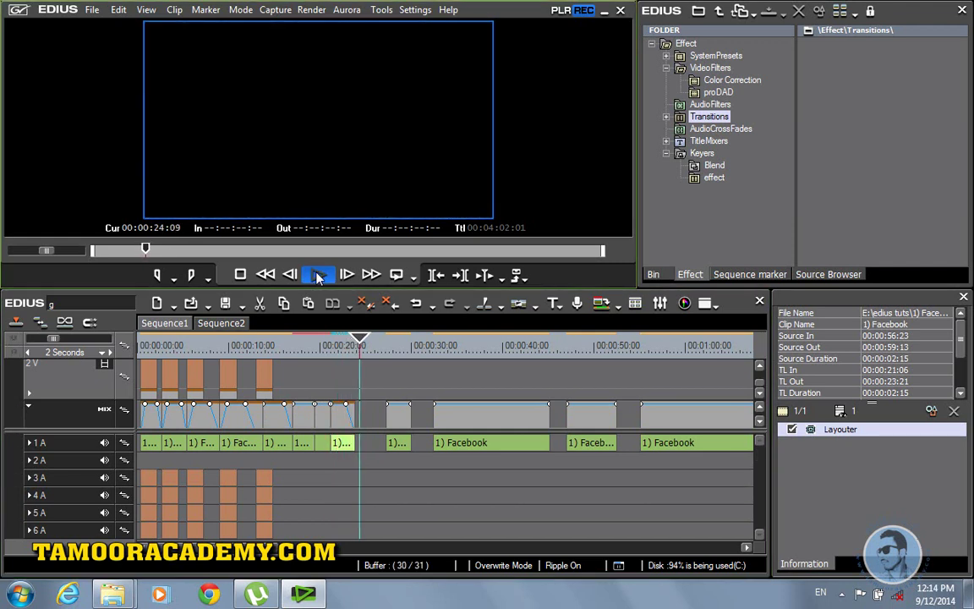
{"action": "left_click", "coordinate": [319, 276]}
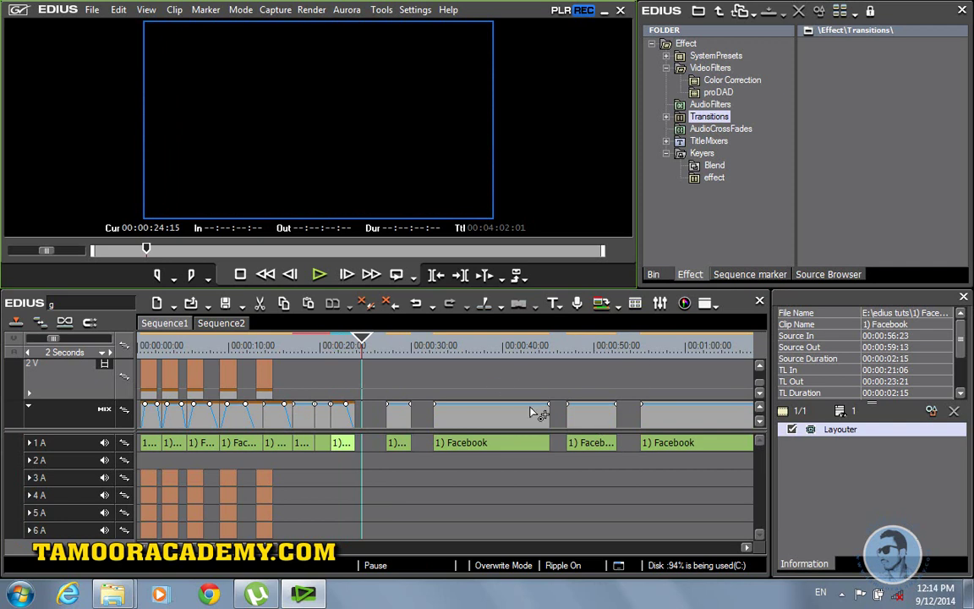